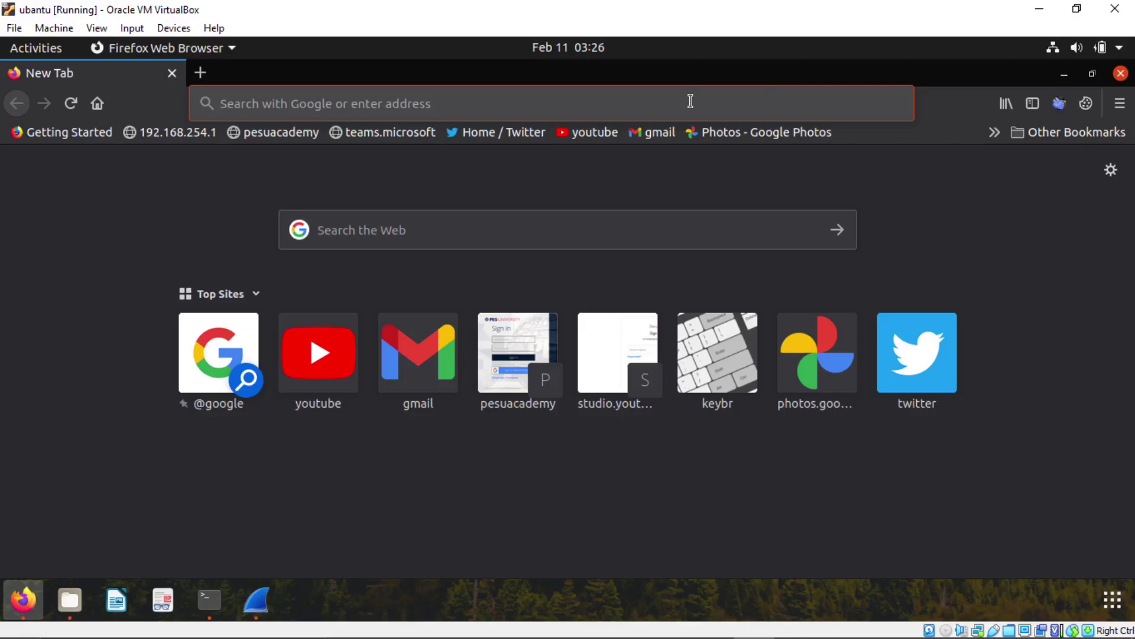
# Step: Enter gaia.cs.umass.edu/wireshark-labs/HTTP-wireshark-file2.html as the address and close the extension welcome tabs and the extra new tab
pyautogui.write('http://gaia.cs.umass.edu/wireshark-labs/HTTP-wireshark-file2.html')
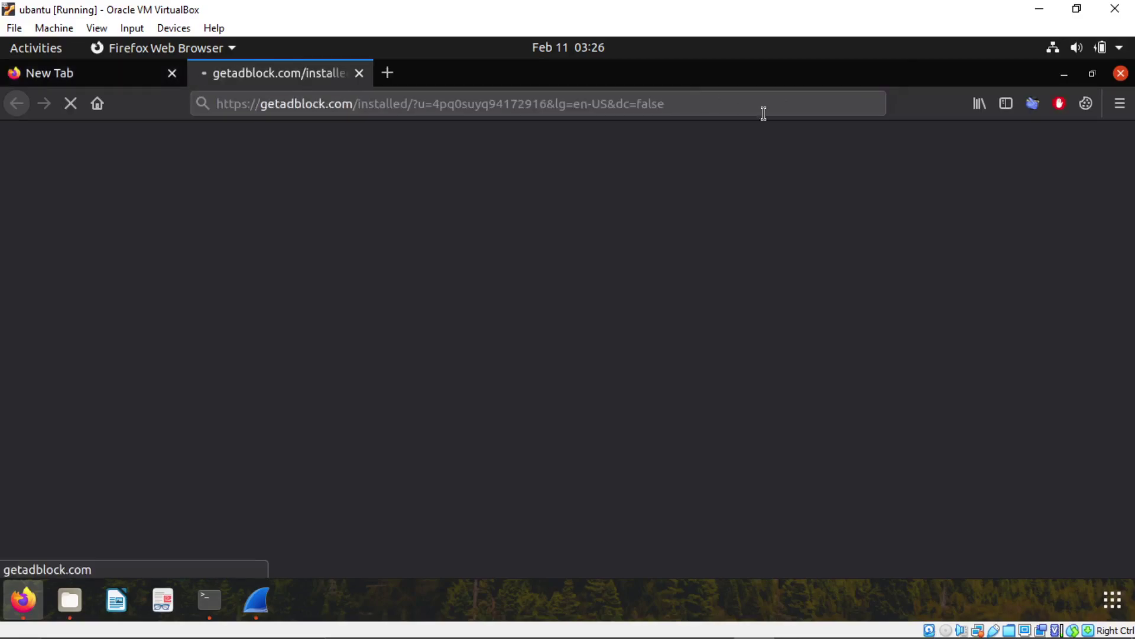
pyautogui.click(358, 74)
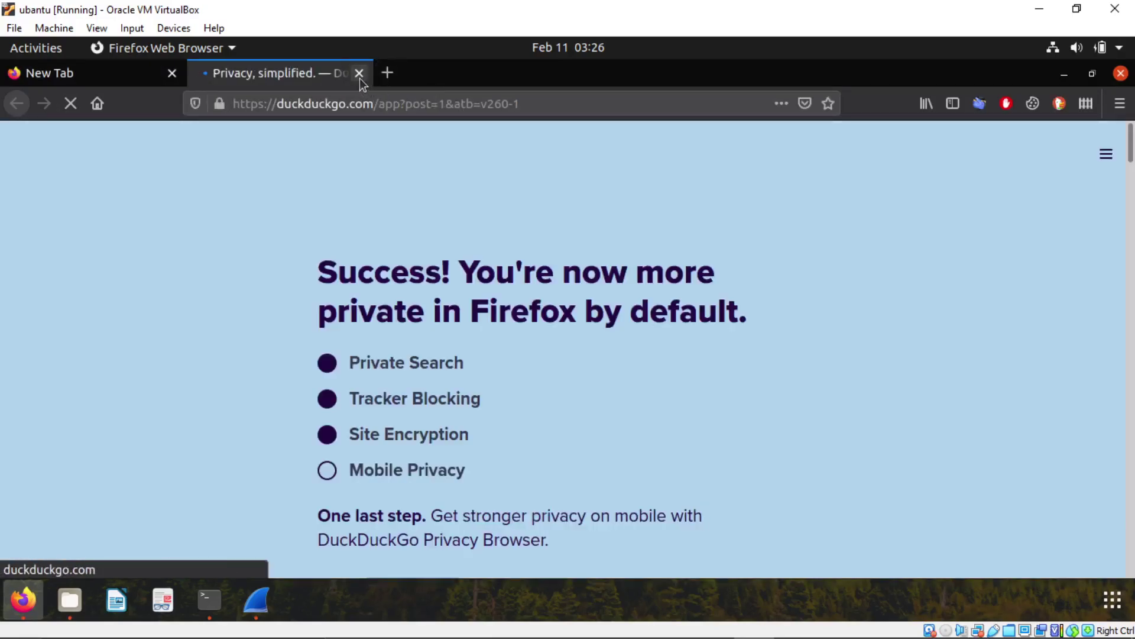
pyautogui.click(359, 76)
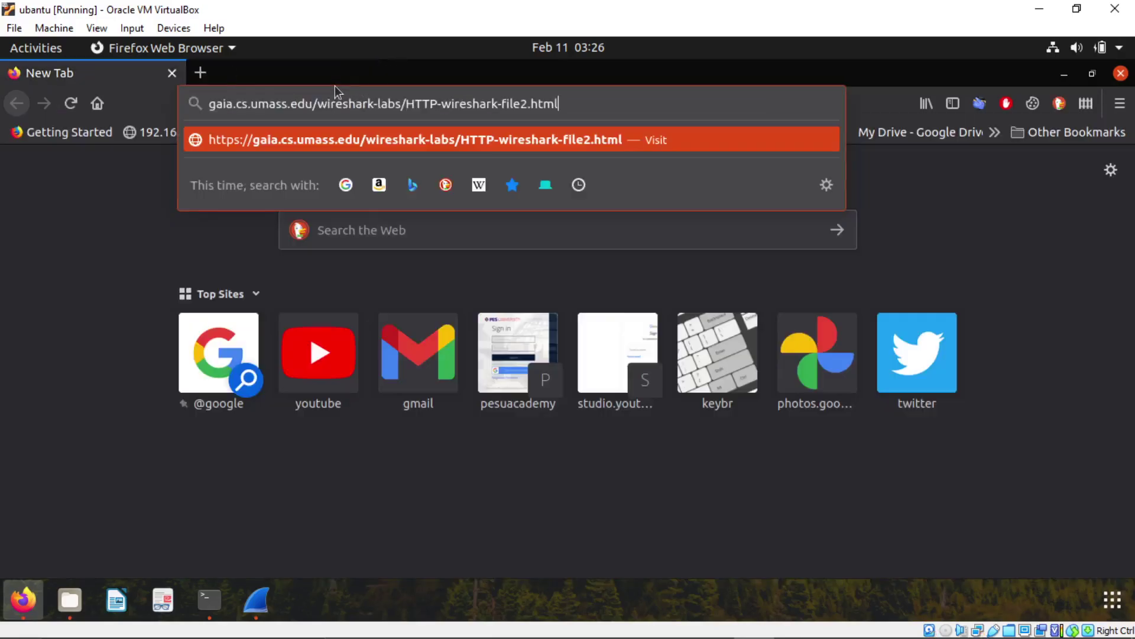
pyautogui.click(189, 77)
pyautogui.write('gaia.cs.umass.edu/wireshark-labs/HTTP-wireshark-file2.html')
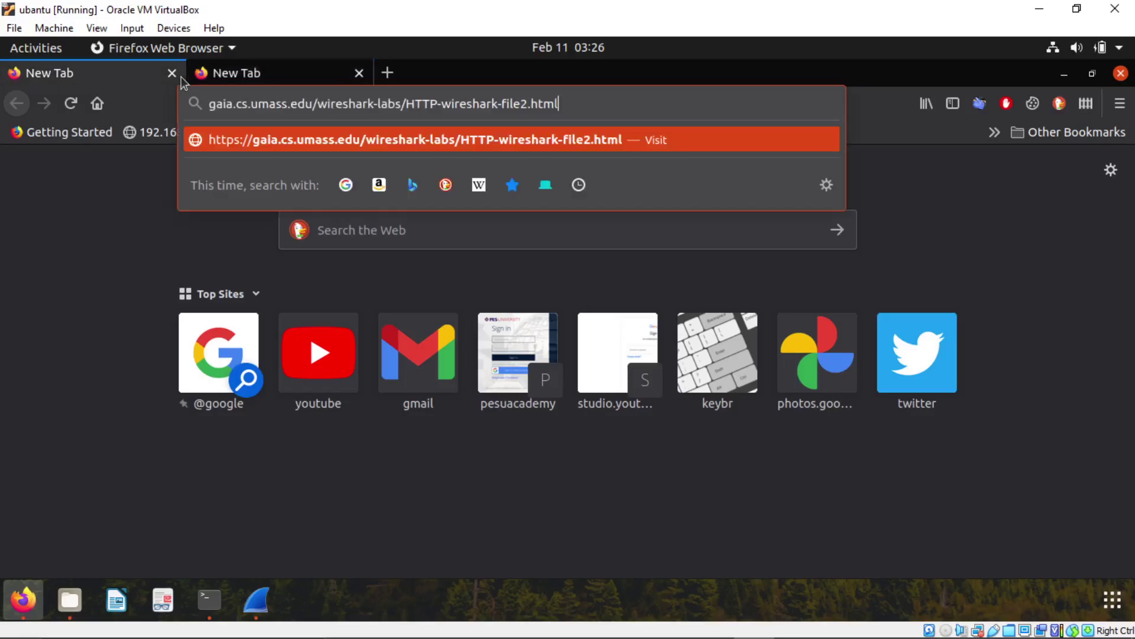
pyautogui.click(305, 72)
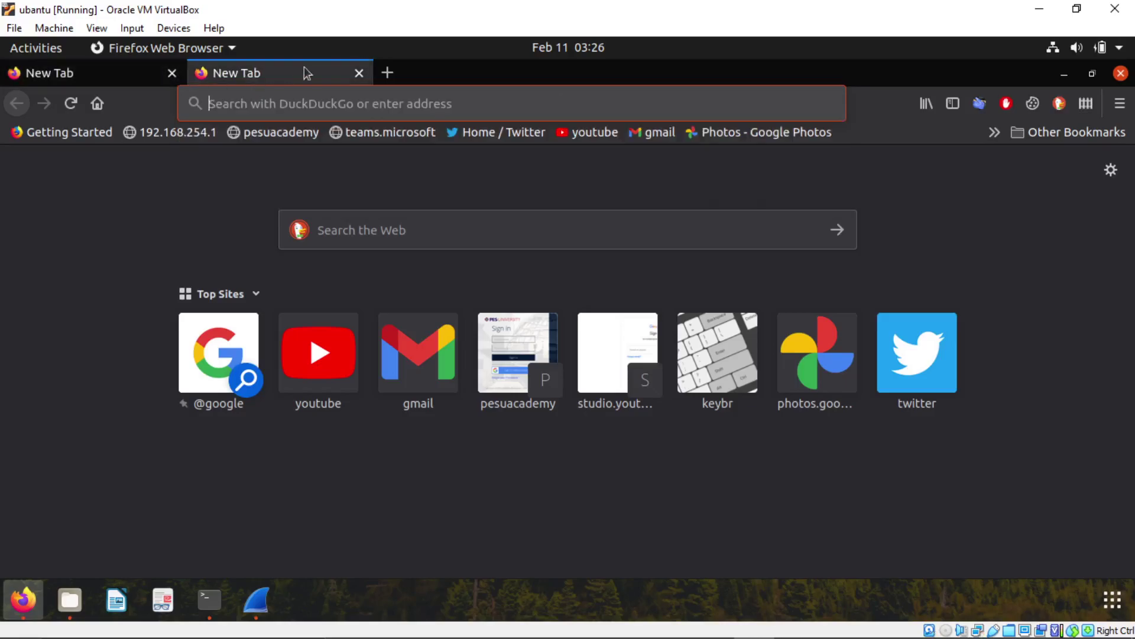
pyautogui.click(358, 74)
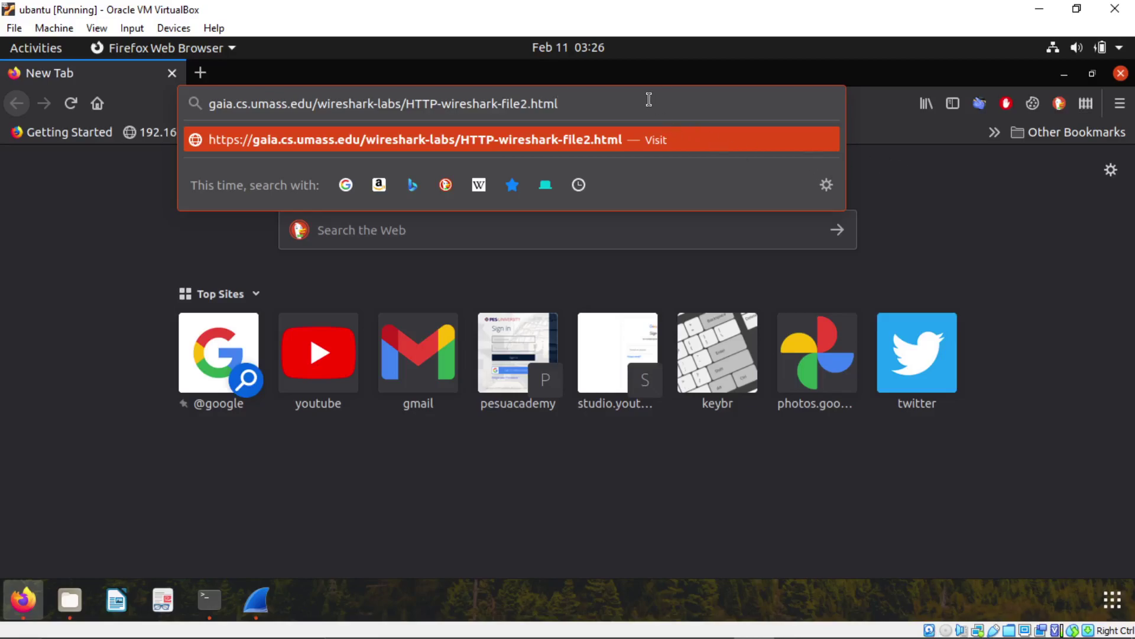
pyautogui.click(259, 612)
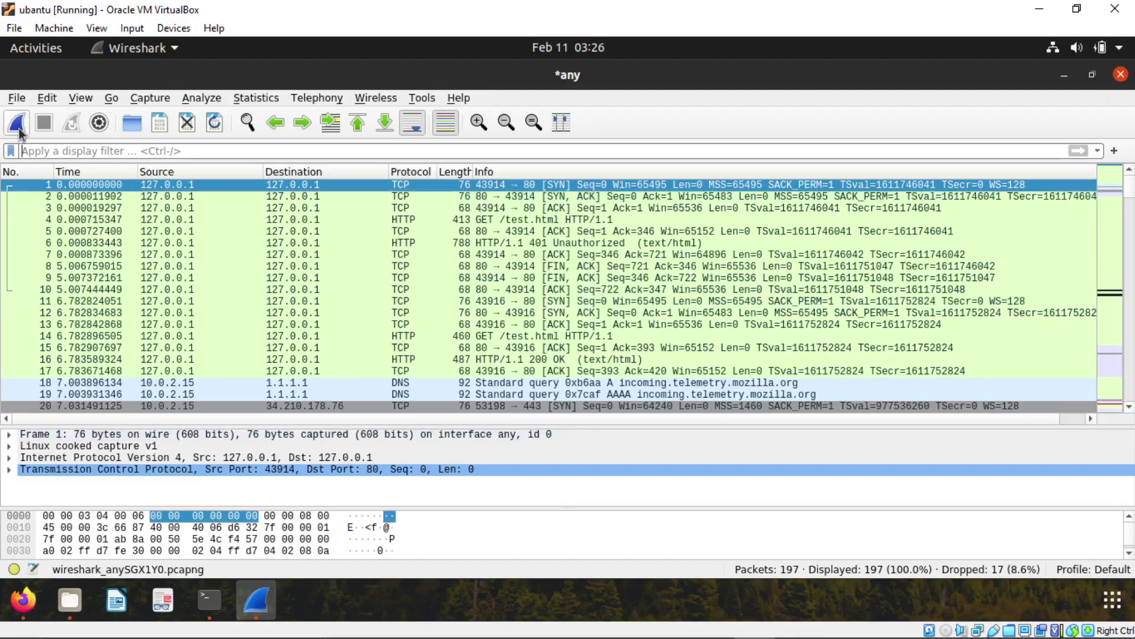
pyautogui.click(17, 128)
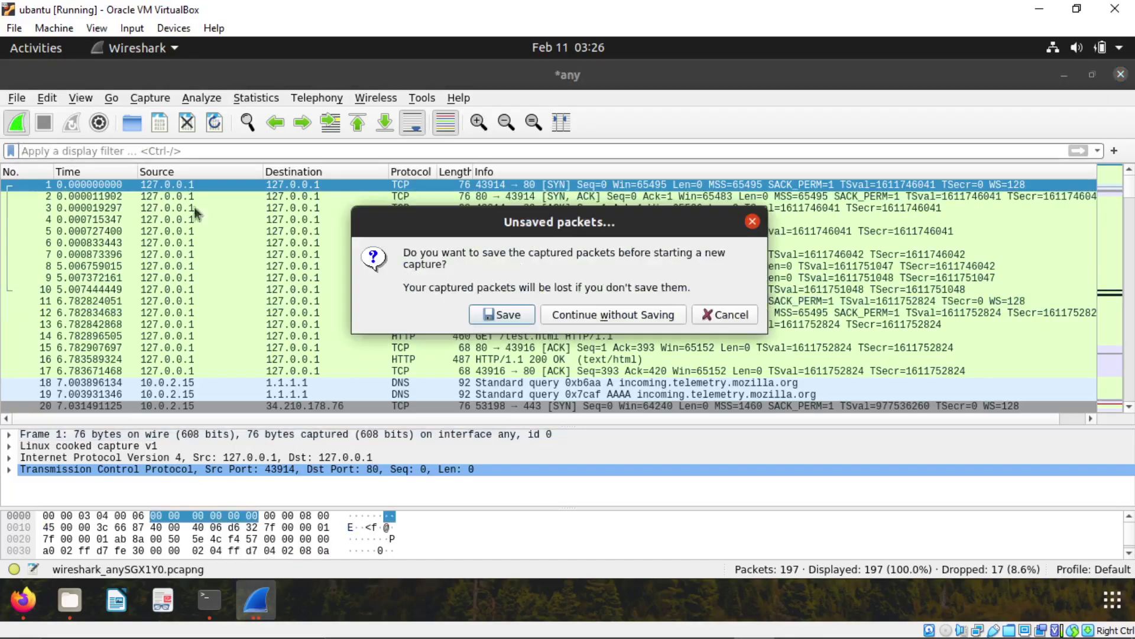
pyautogui.click(566, 314)
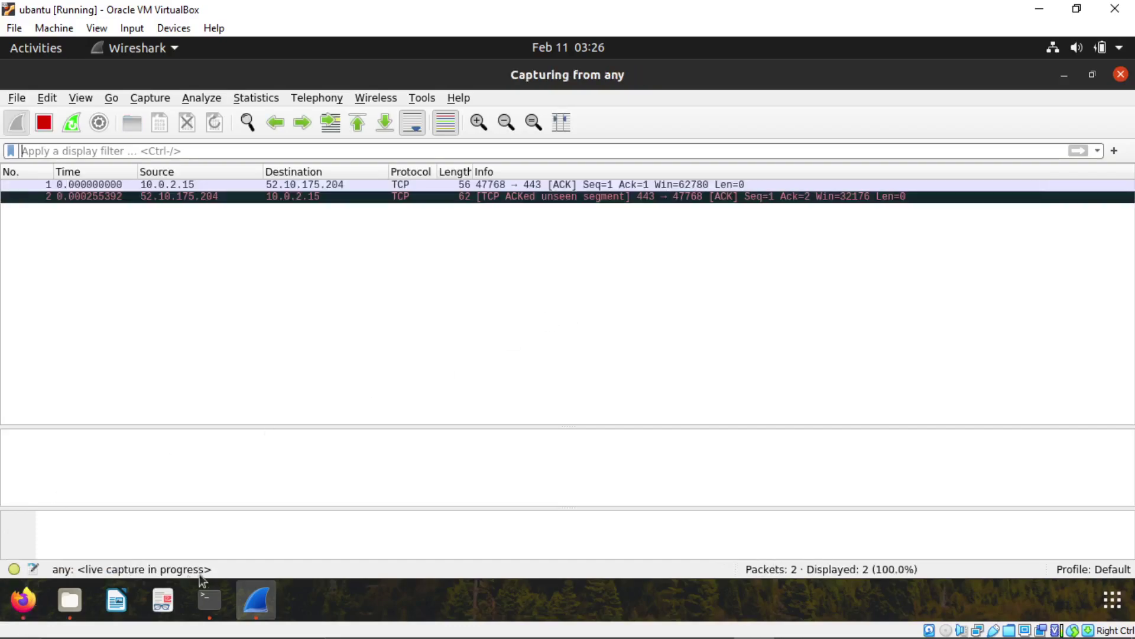
pyautogui.click(48, 127)
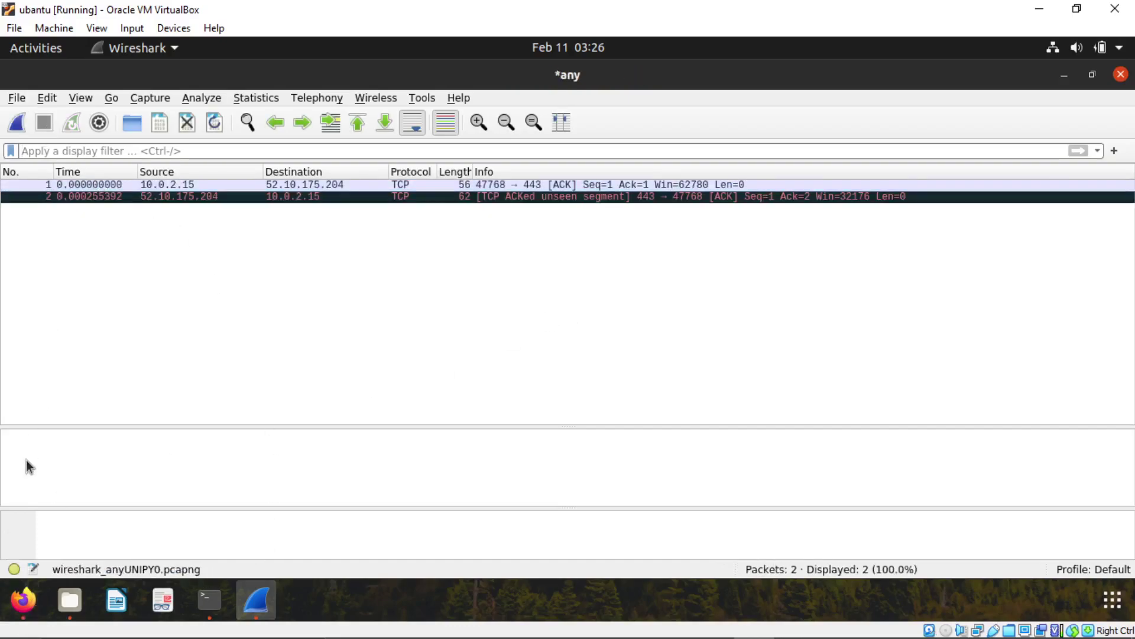
# Step: Switch to Firefox and clear all cookies, site data and cached web content in the Privacy & Security preferences
pyautogui.click(23, 599)
pyautogui.click(1112, 170)
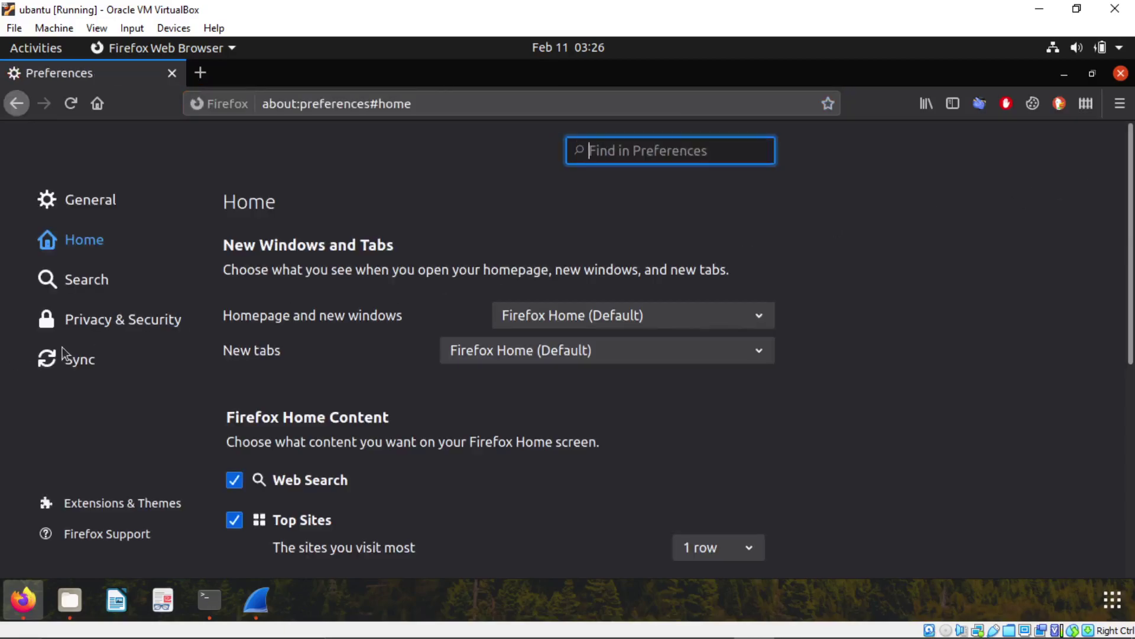
pyautogui.click(99, 334)
pyautogui.scroll(-10, 830, 395)
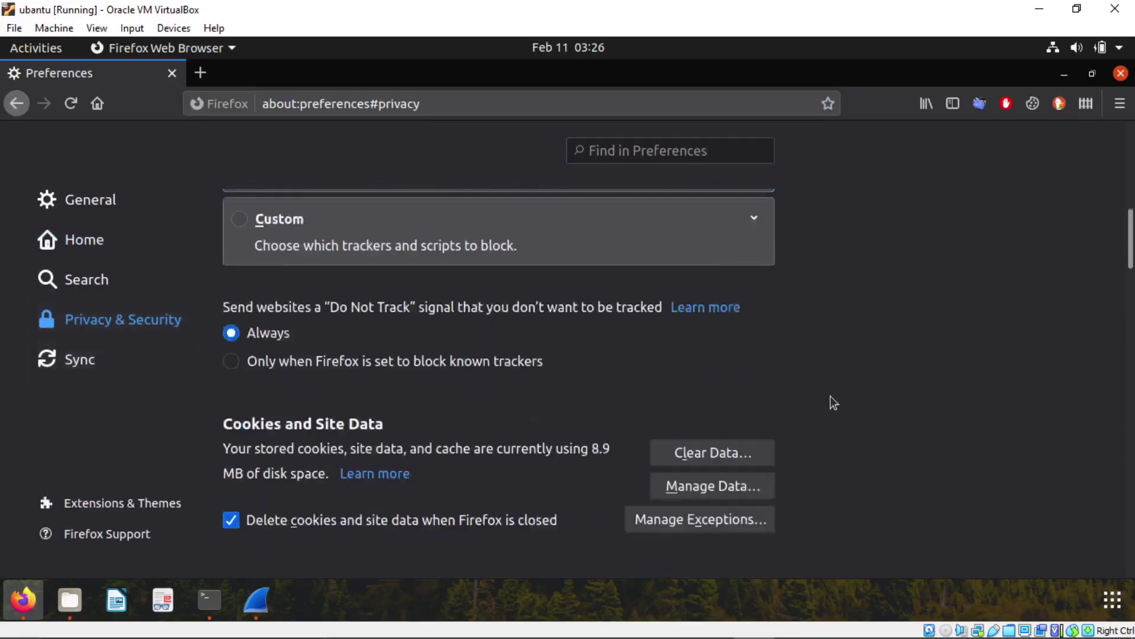
pyautogui.click(722, 404)
pyautogui.click(739, 468)
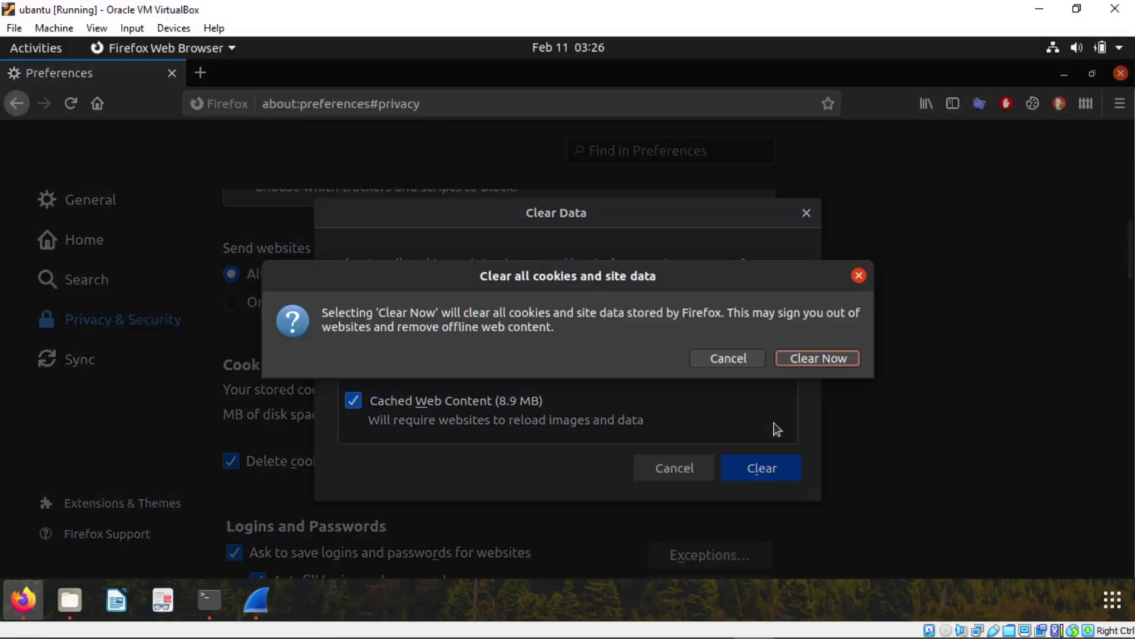
pyautogui.click(809, 359)
# Step: Clear the browsing history and replace the Preferences tab with a new empty tab
pyautogui.scroll(-5, 801, 366)
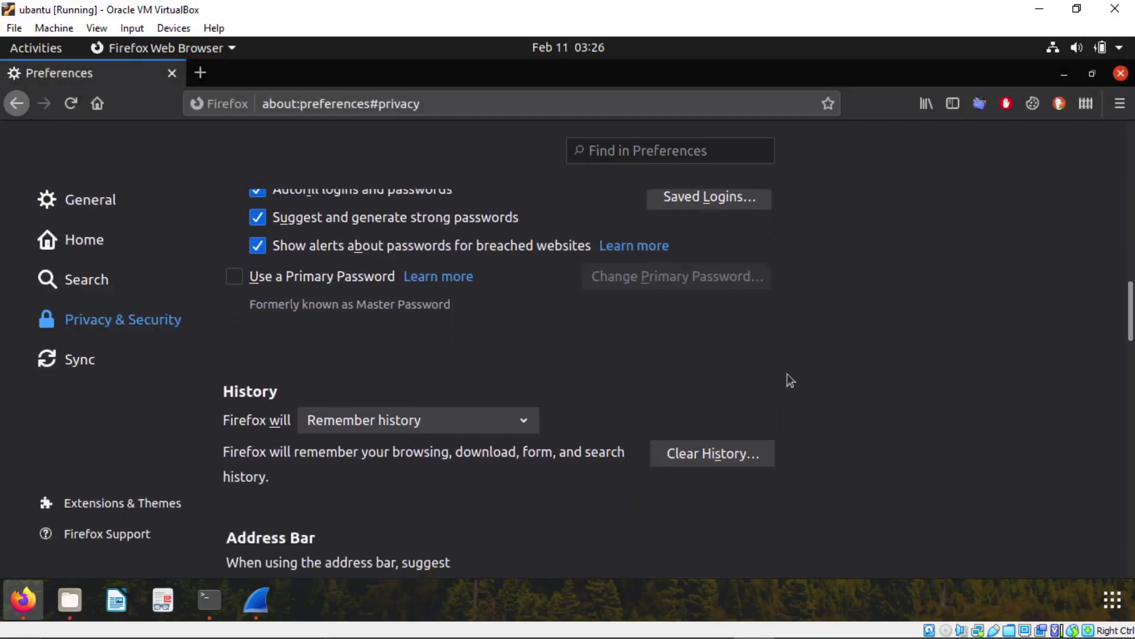
pyautogui.click(746, 442)
pyautogui.click(755, 485)
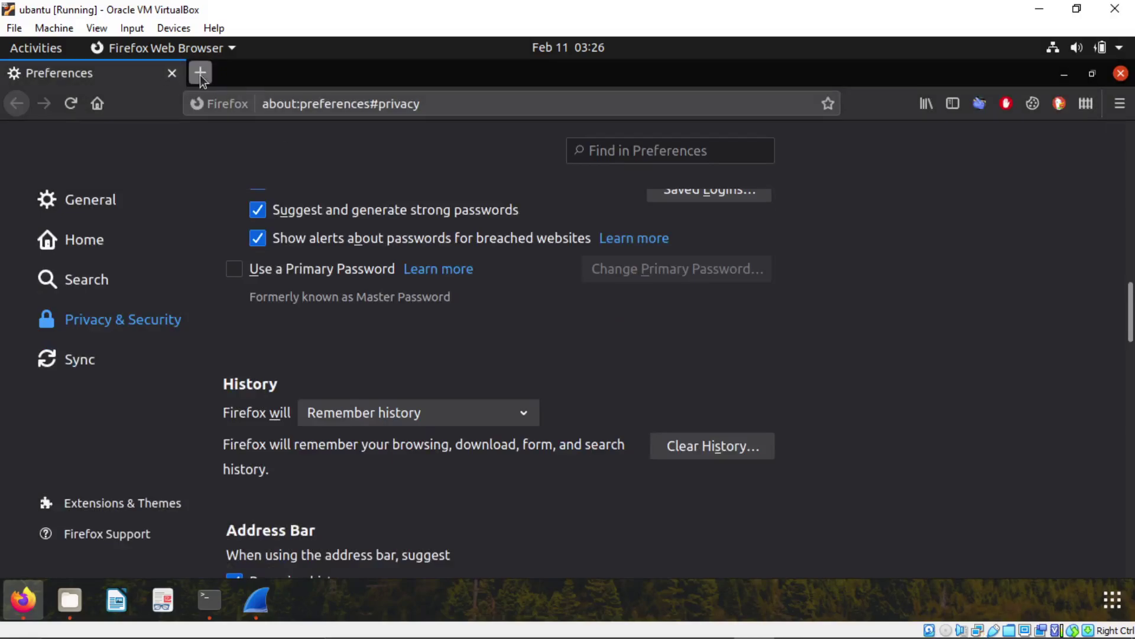
pyautogui.click(200, 73)
pyautogui.click(176, 74)
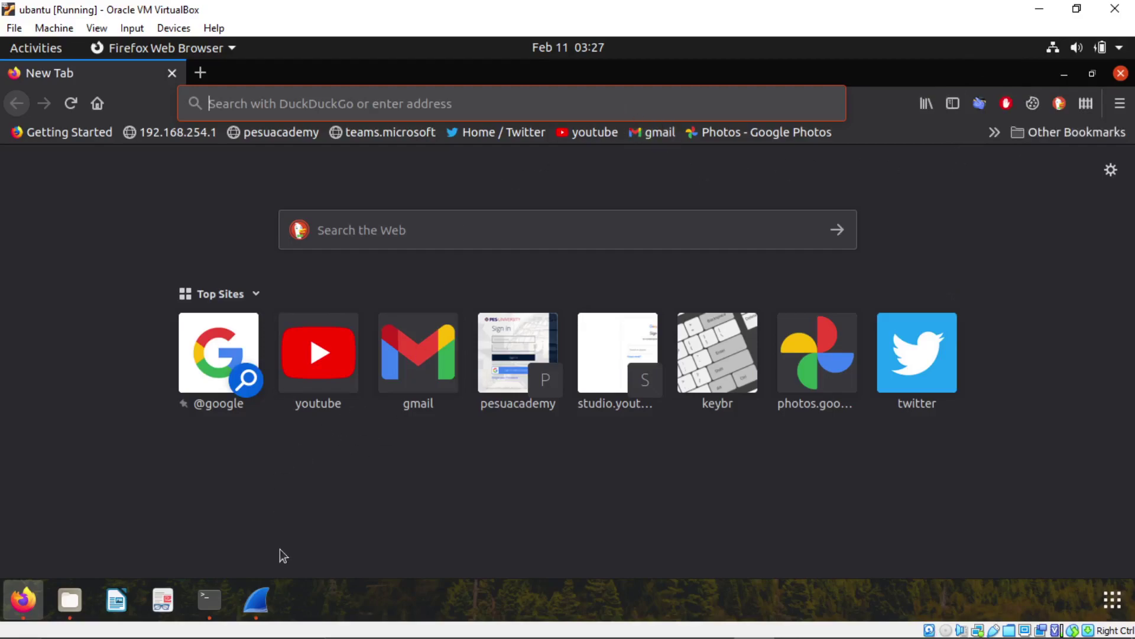
# Step: Switch to Wireshark and start a new packet capture without saving the previously captured packets
pyautogui.click(258, 598)
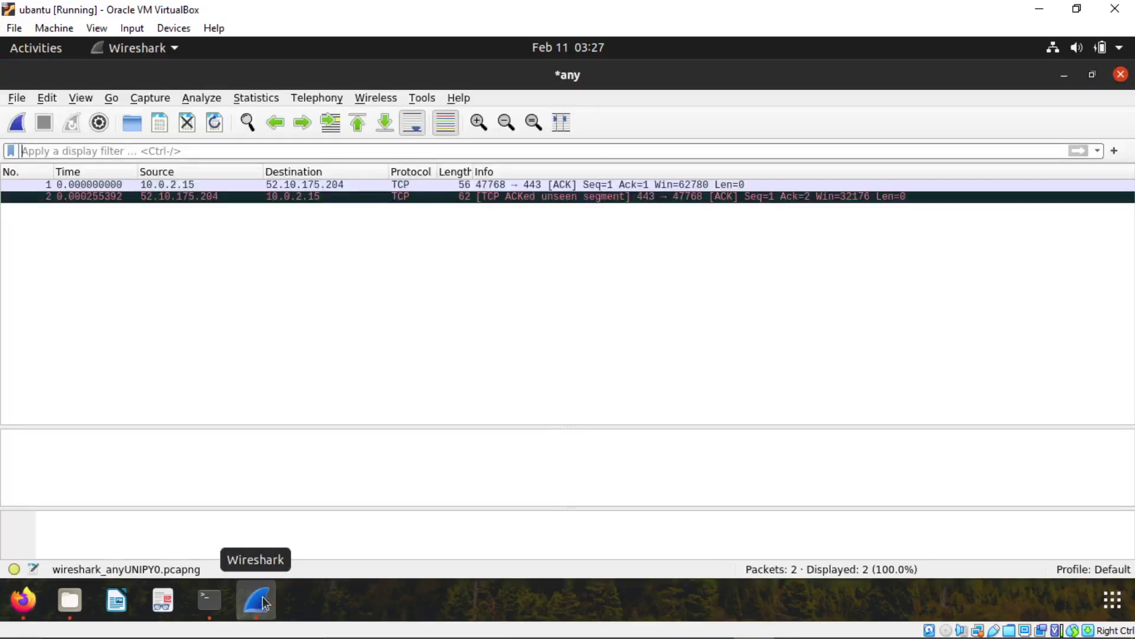
pyautogui.click(16, 123)
pyautogui.click(611, 314)
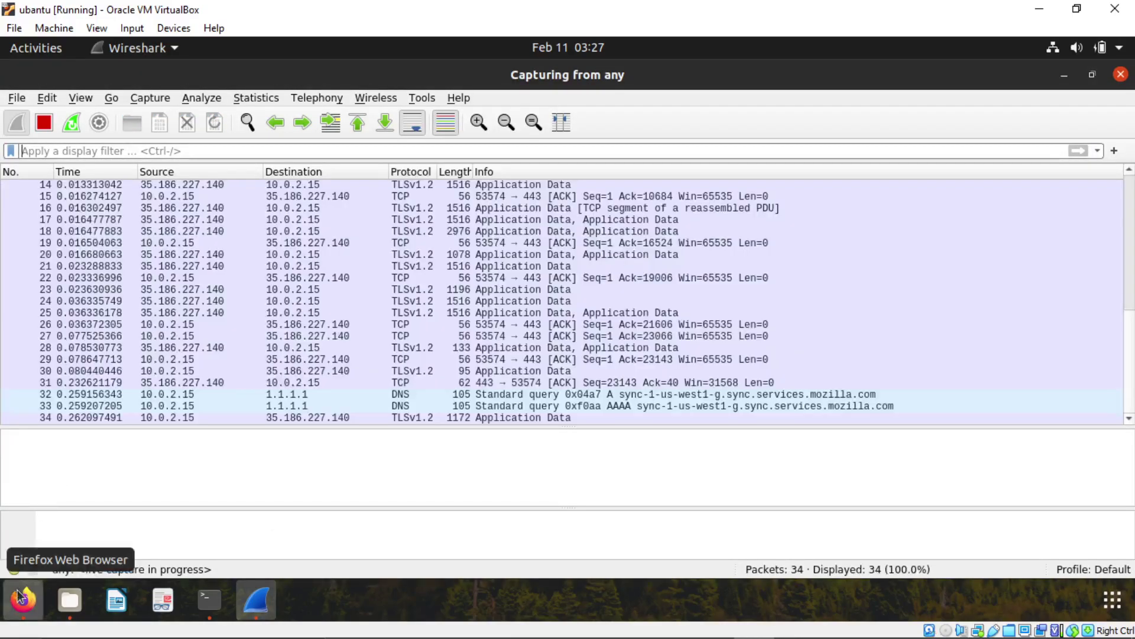
pyautogui.click(22, 599)
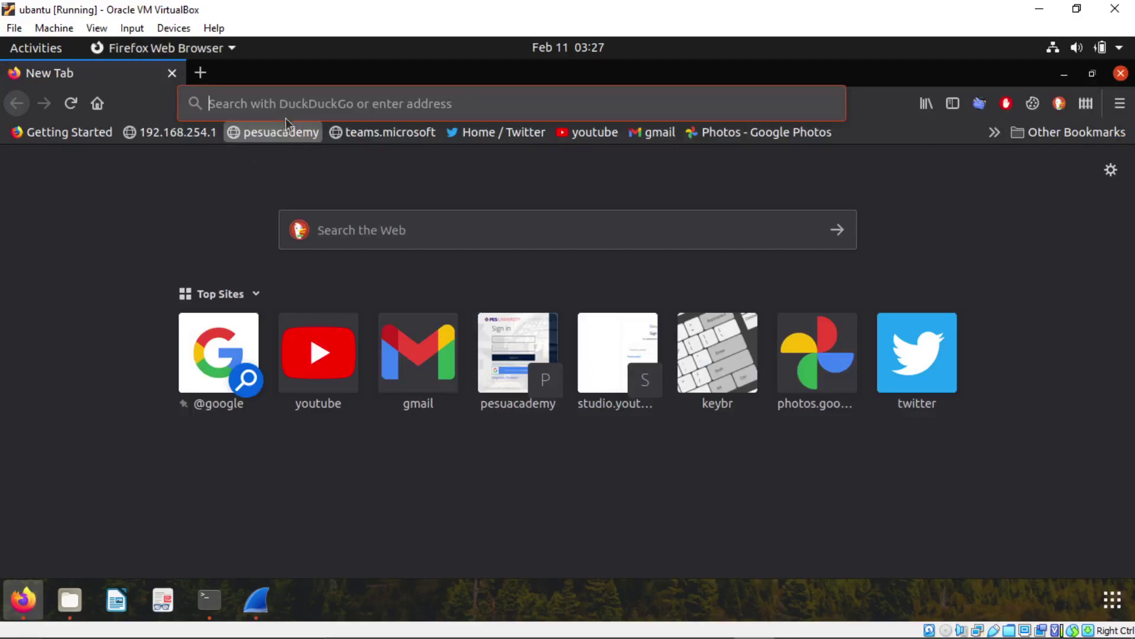
pyautogui.write('http://gaia.cs.umass.edu/wireshark-labs/HTTP-wireshark-file2.html')
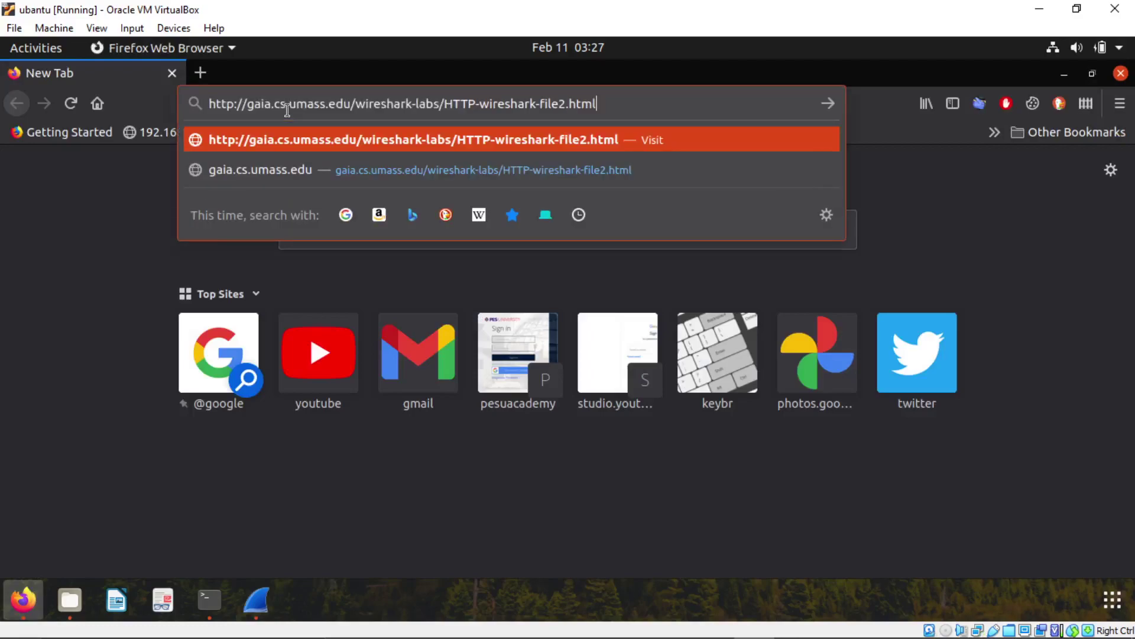
pyautogui.press('Return')
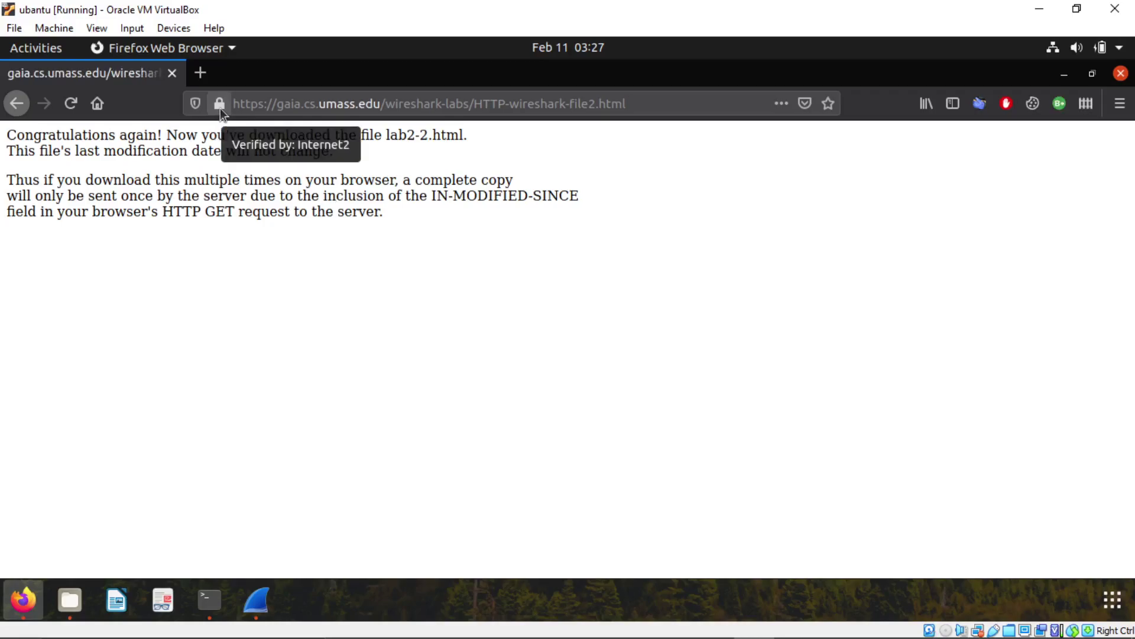
# Step: Check the page's connection security information and the Firefox account menu
pyautogui.click(220, 104)
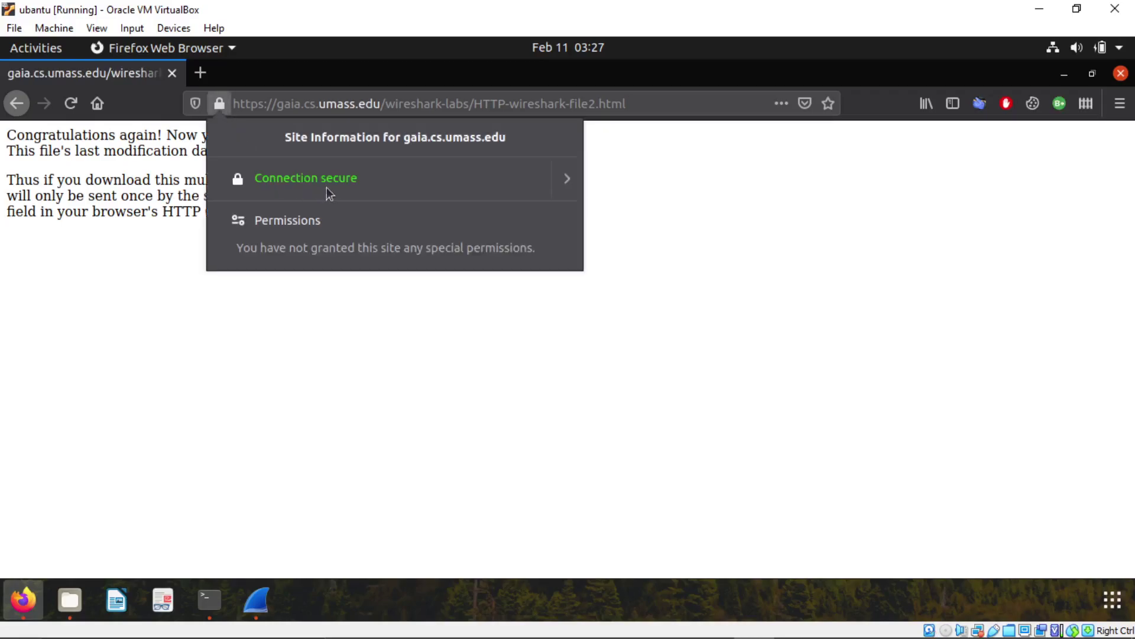
pyautogui.click(611, 184)
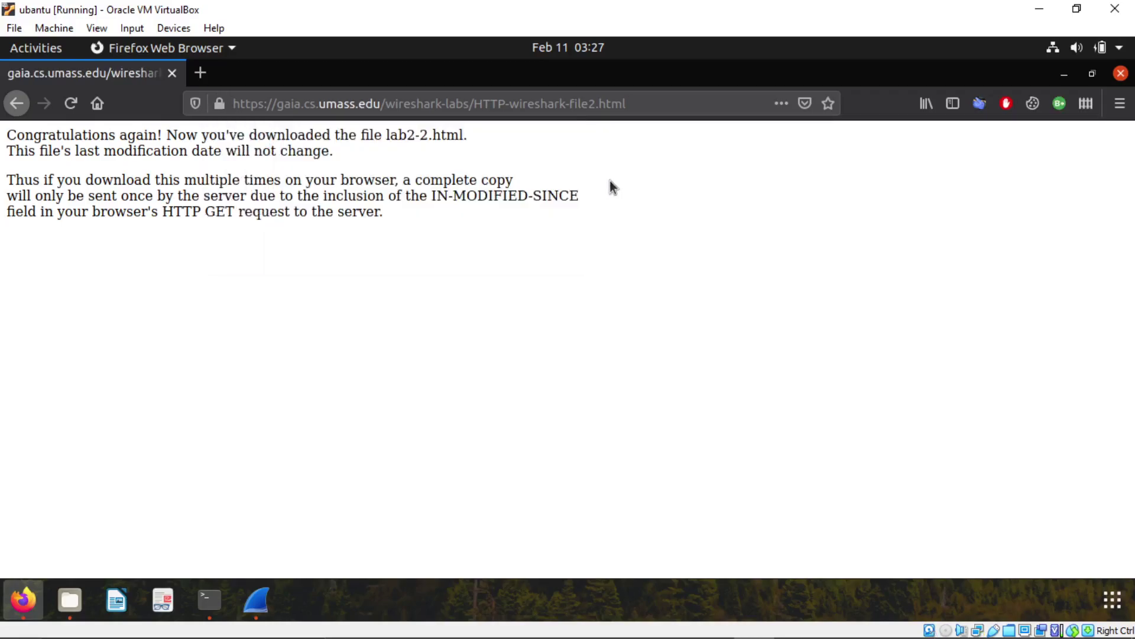
pyautogui.click(983, 110)
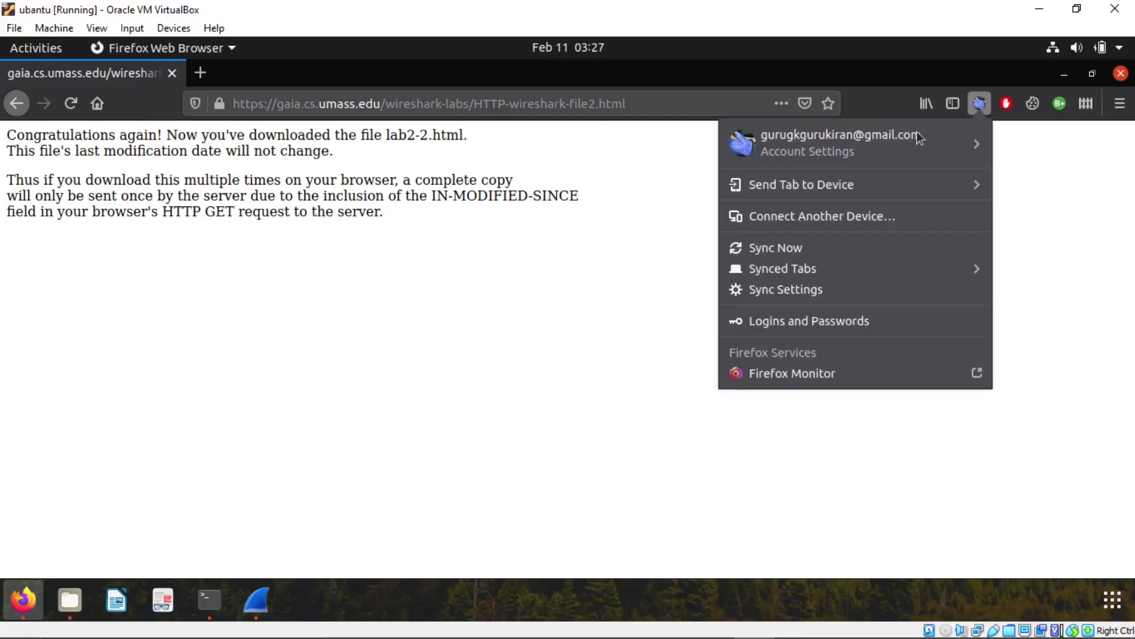
pyautogui.click(651, 173)
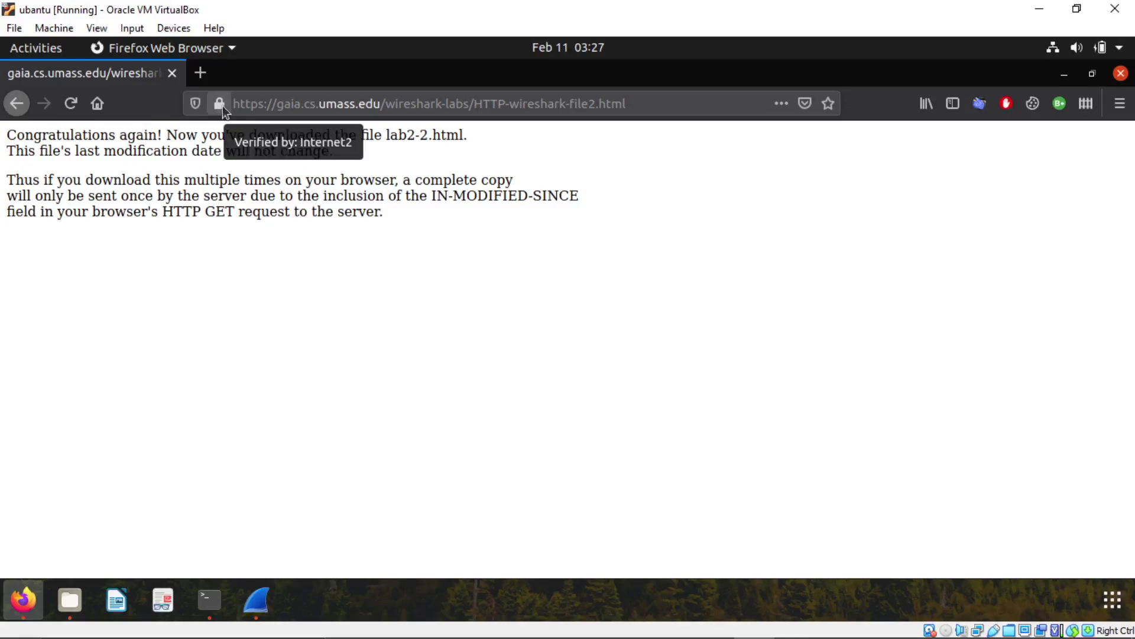
# Step: Switch to Wireshark, stop the running capture and apply the display filter http
pyautogui.click(256, 599)
pyautogui.click(43, 122)
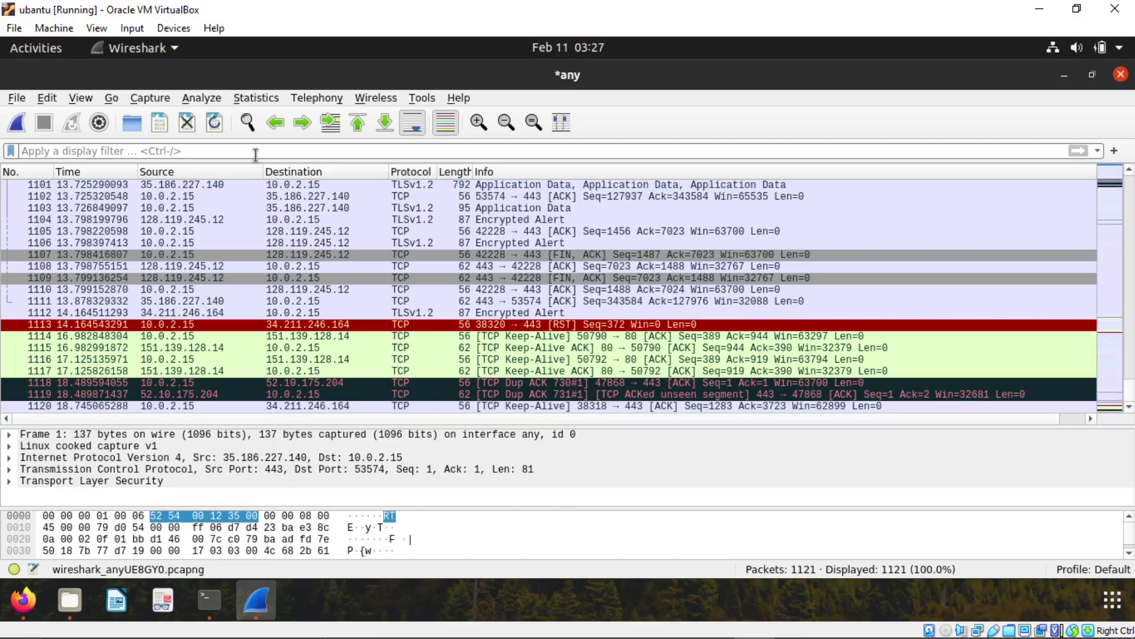
pyautogui.click(256, 151)
pyautogui.write('http')
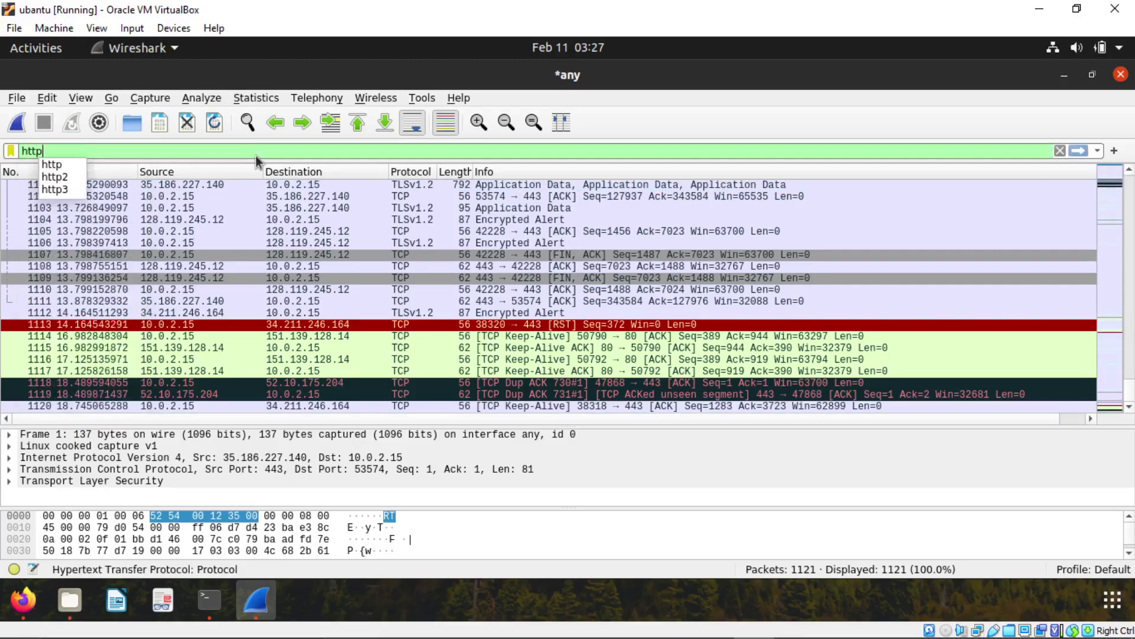
pyautogui.press('Return')
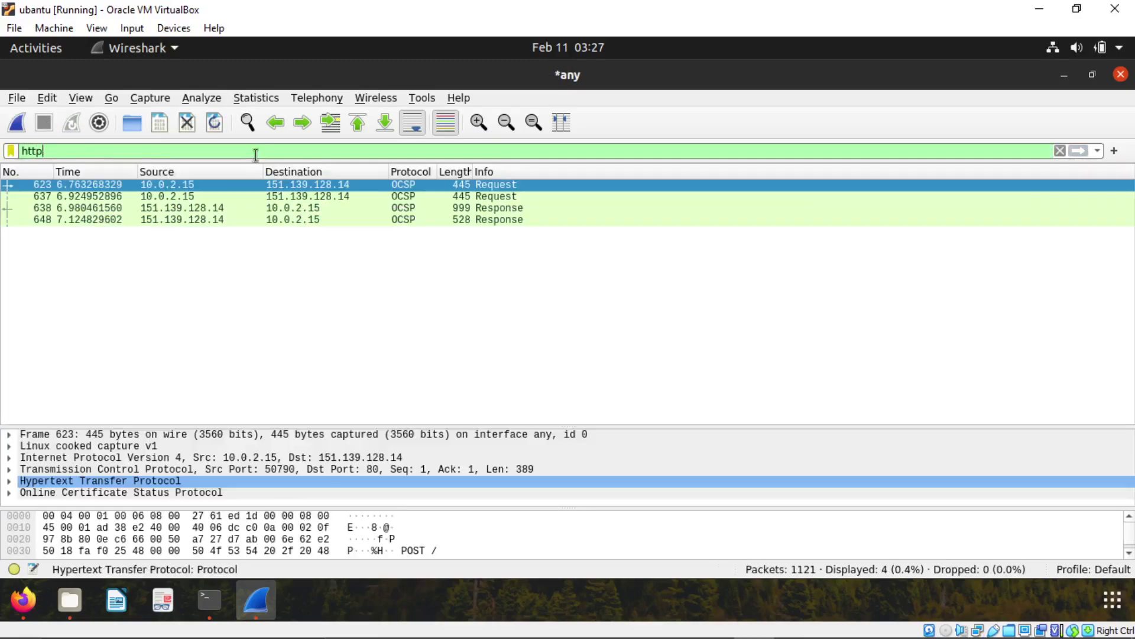
pyautogui.click(381, 247)
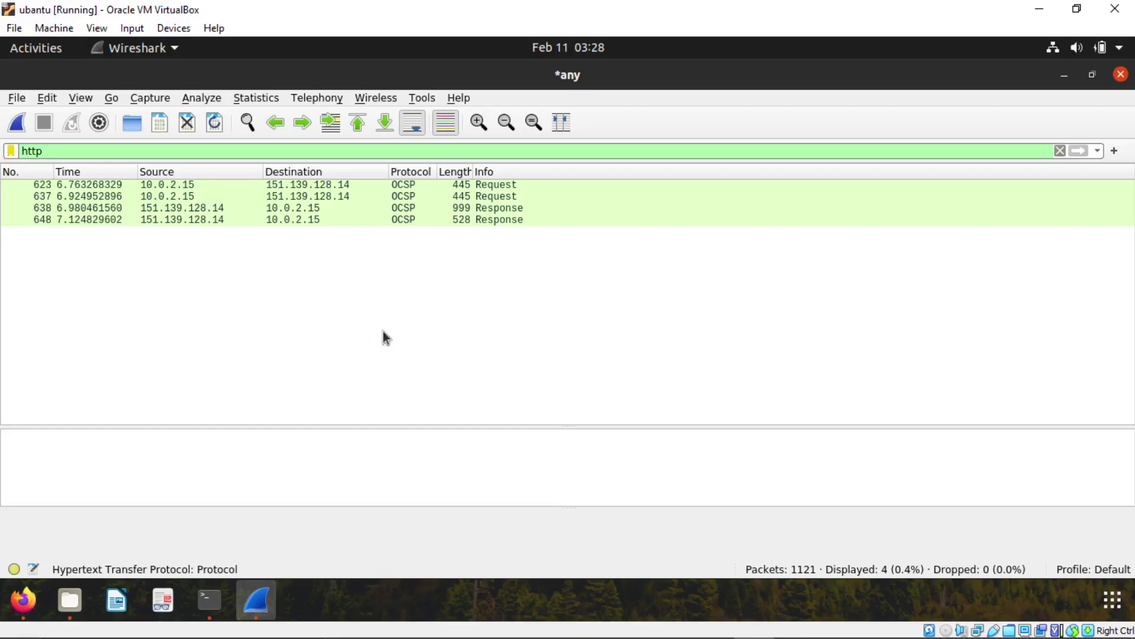
# Step: Switch to Firefox, sign out of the Firefox account without deleting data from the device, and check the account menu
pyautogui.click(22, 600)
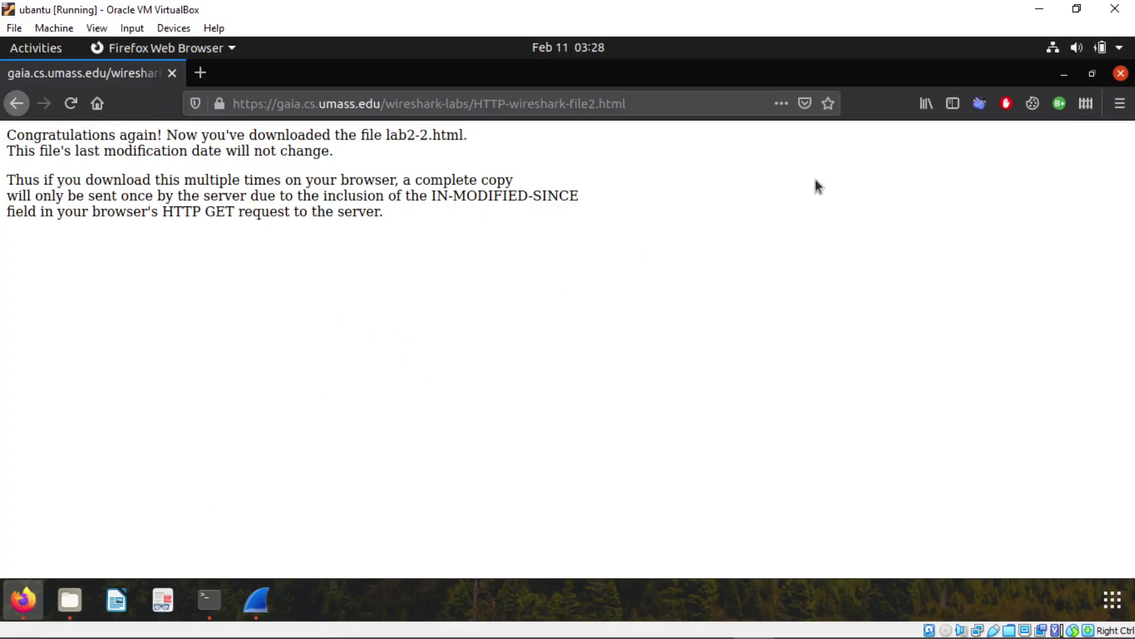
pyautogui.click(979, 105)
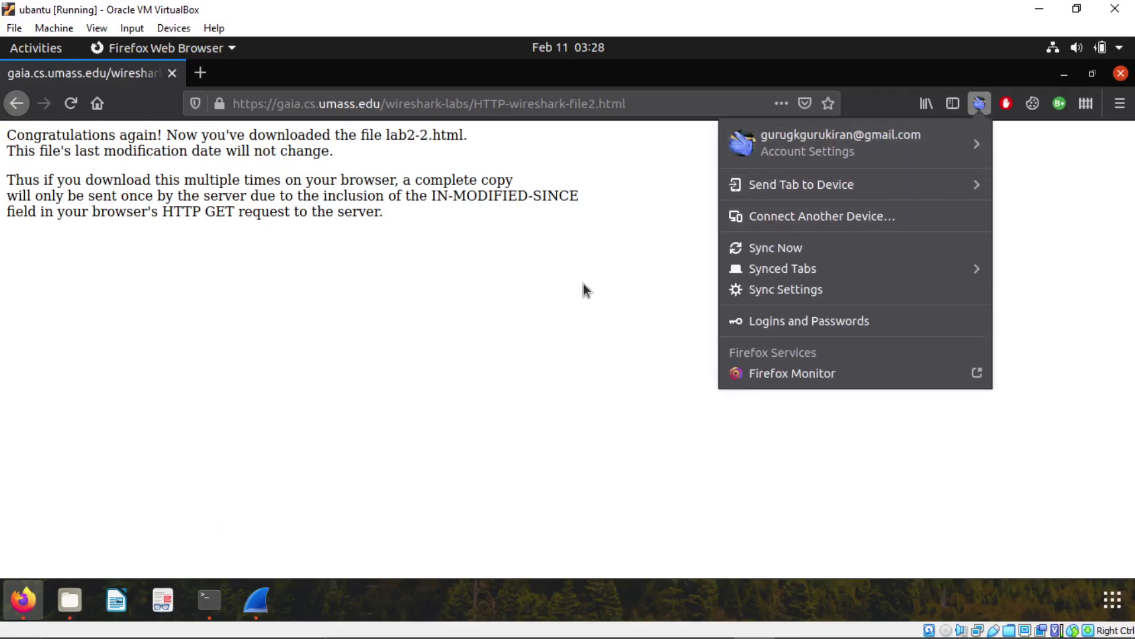
pyautogui.click(586, 289)
pyautogui.click(1119, 103)
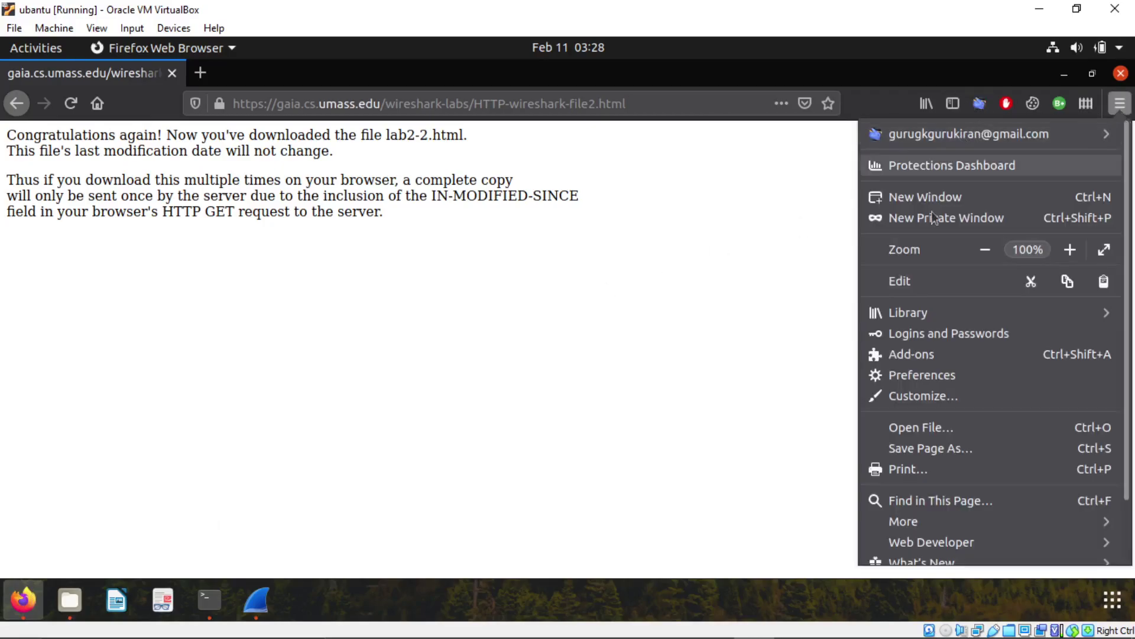
pyautogui.click(1056, 134)
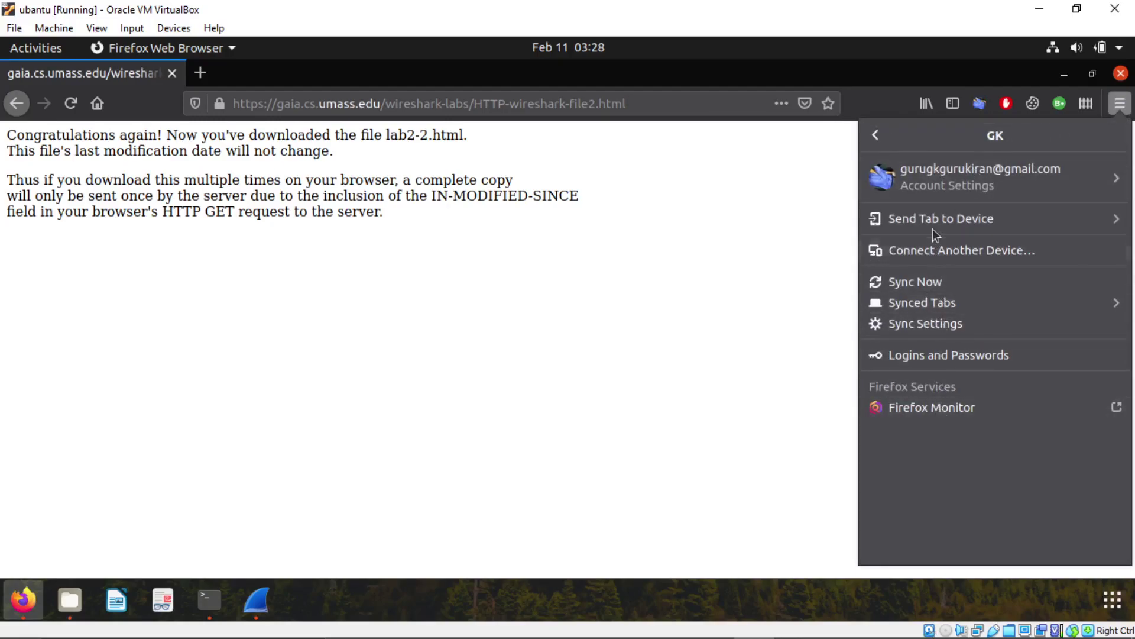
pyautogui.click(1103, 176)
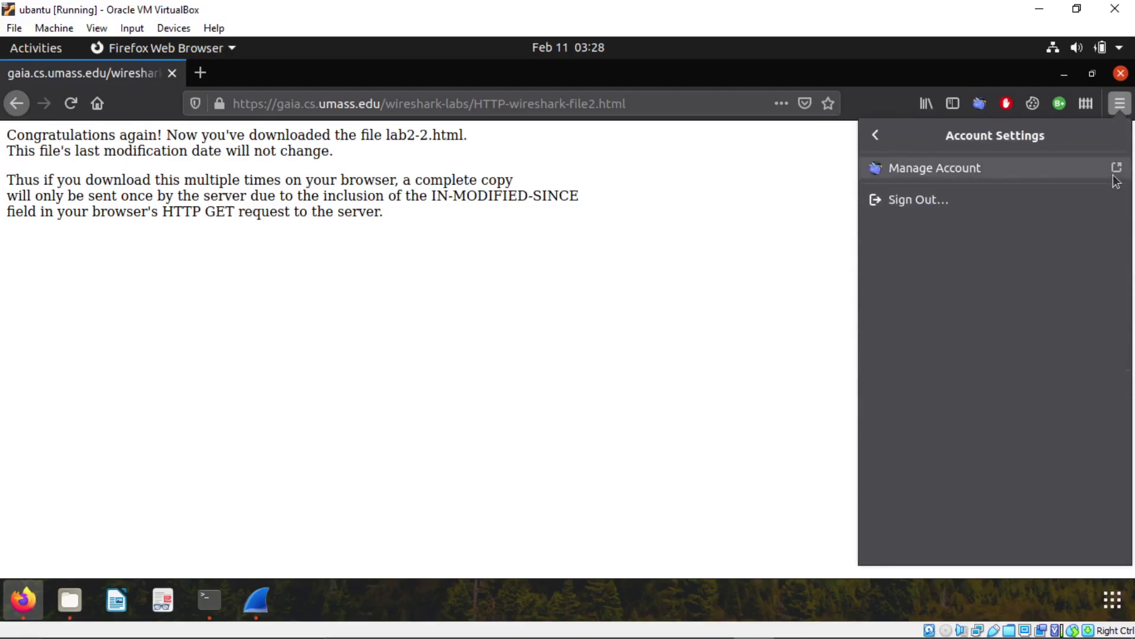
pyautogui.click(926, 201)
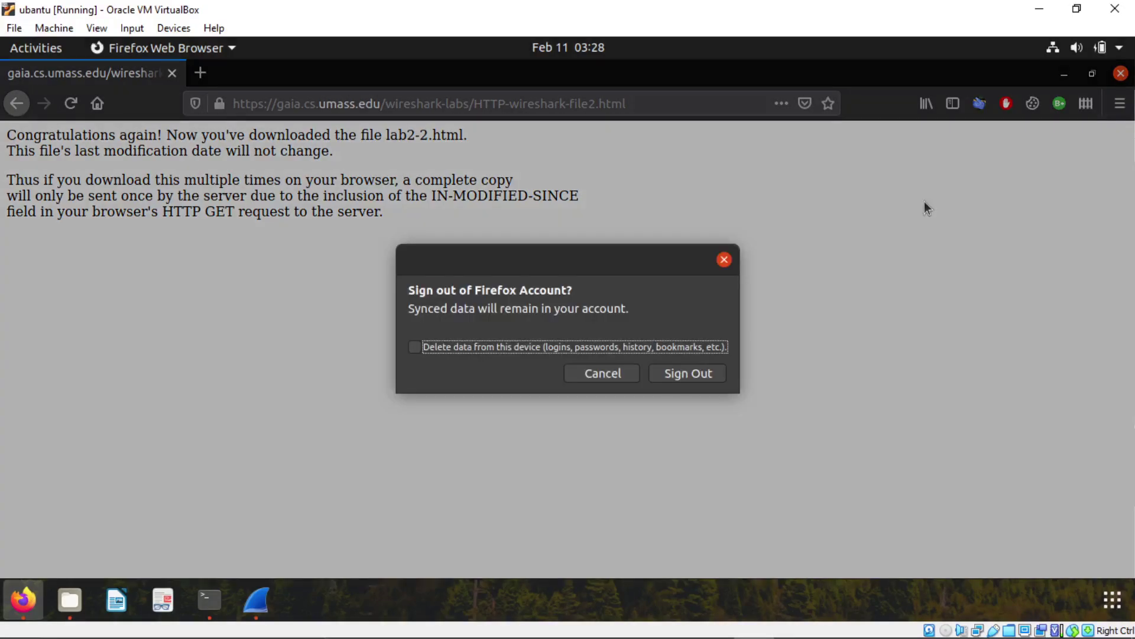
pyautogui.click(678, 374)
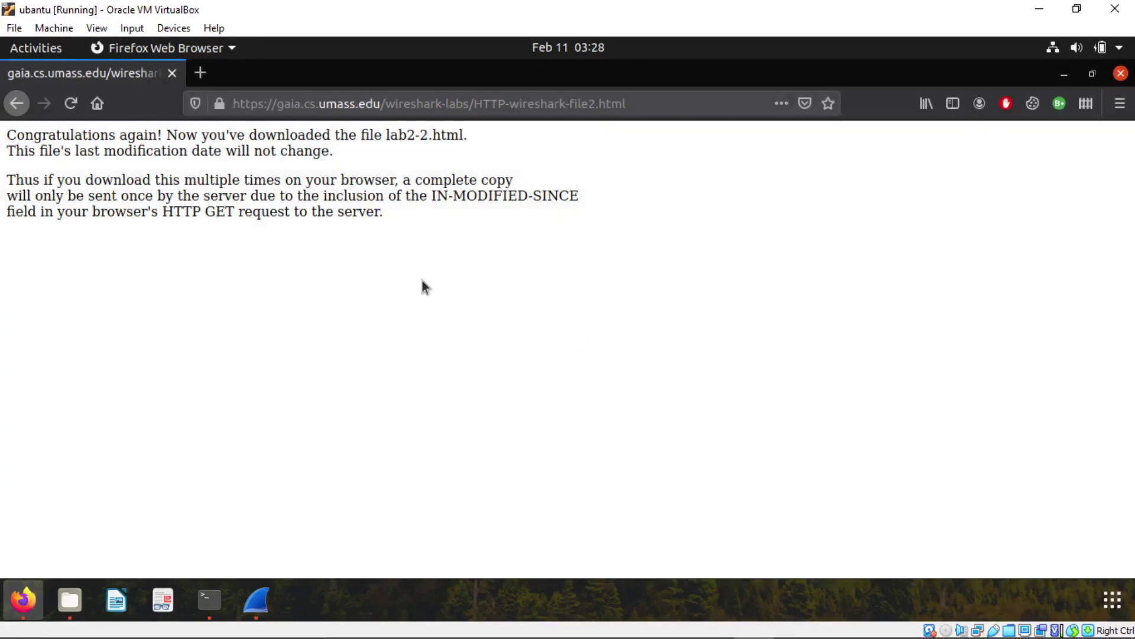
pyautogui.click(979, 104)
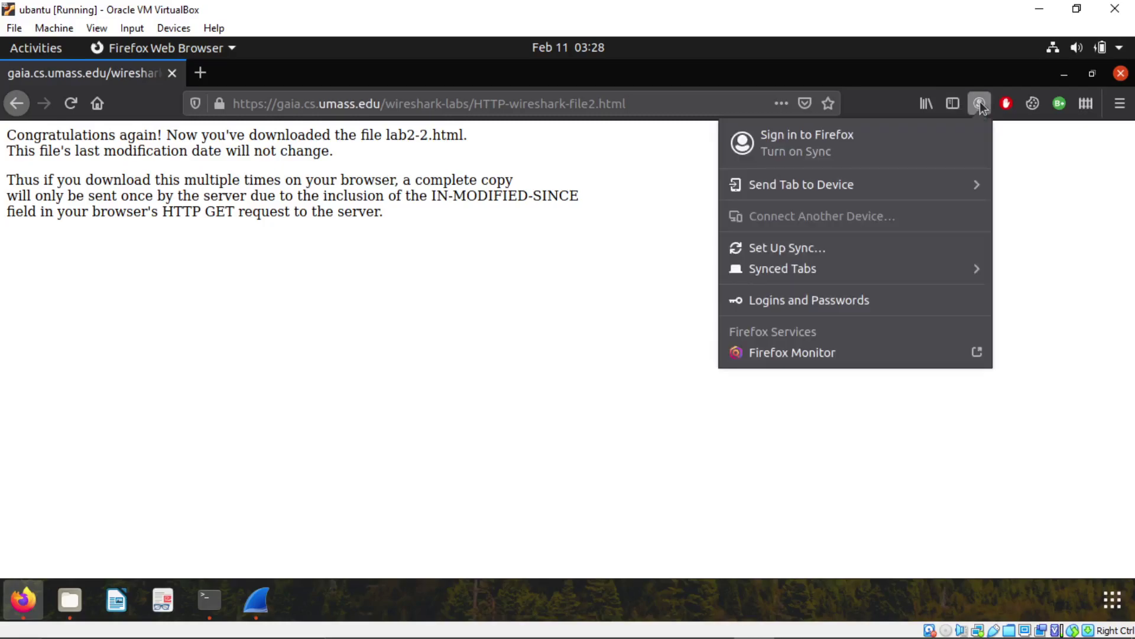
pyautogui.click(980, 104)
# Step: Clear Firefox's cookies, site data and cached web content in the Privacy & Security preferences
pyautogui.click(202, 73)
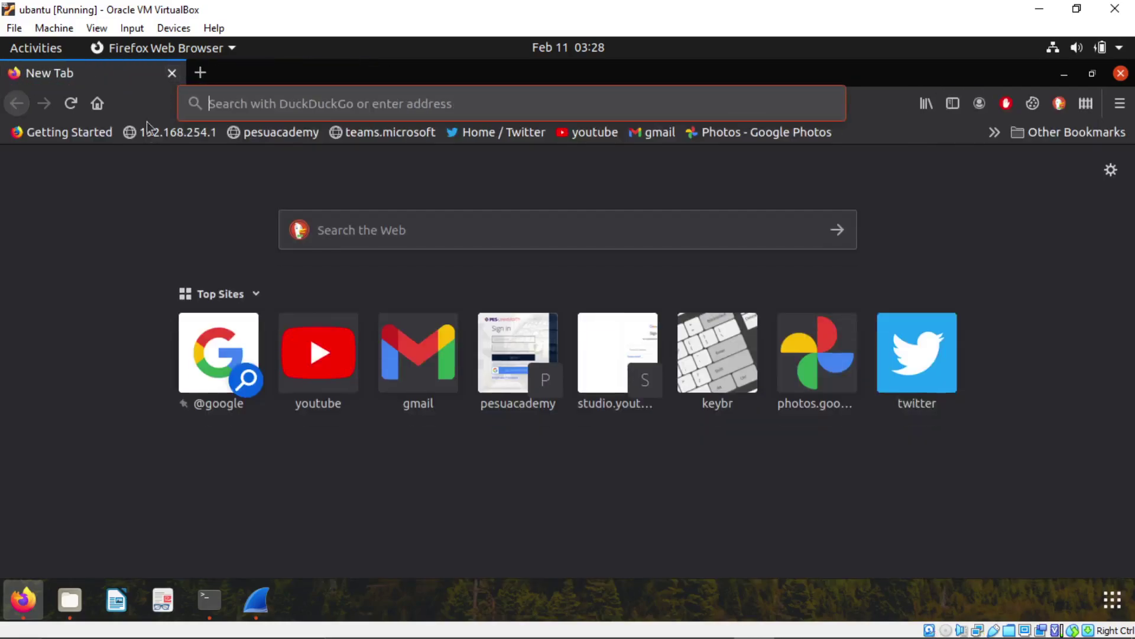
pyautogui.click(1112, 170)
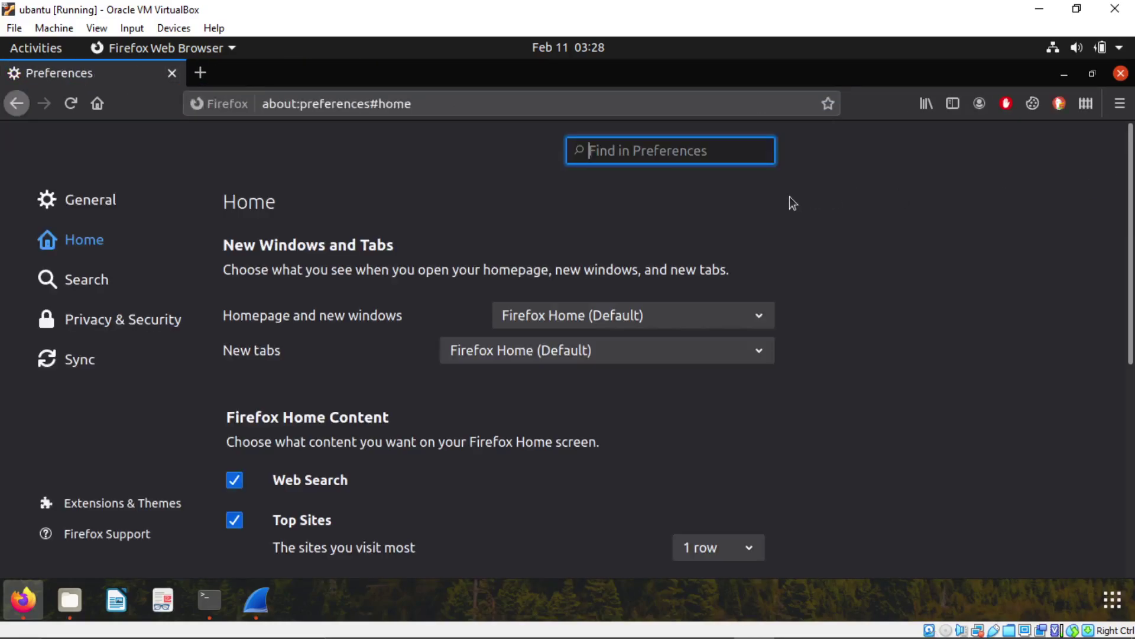
pyautogui.click(142, 317)
pyautogui.scroll(-6, 762, 311)
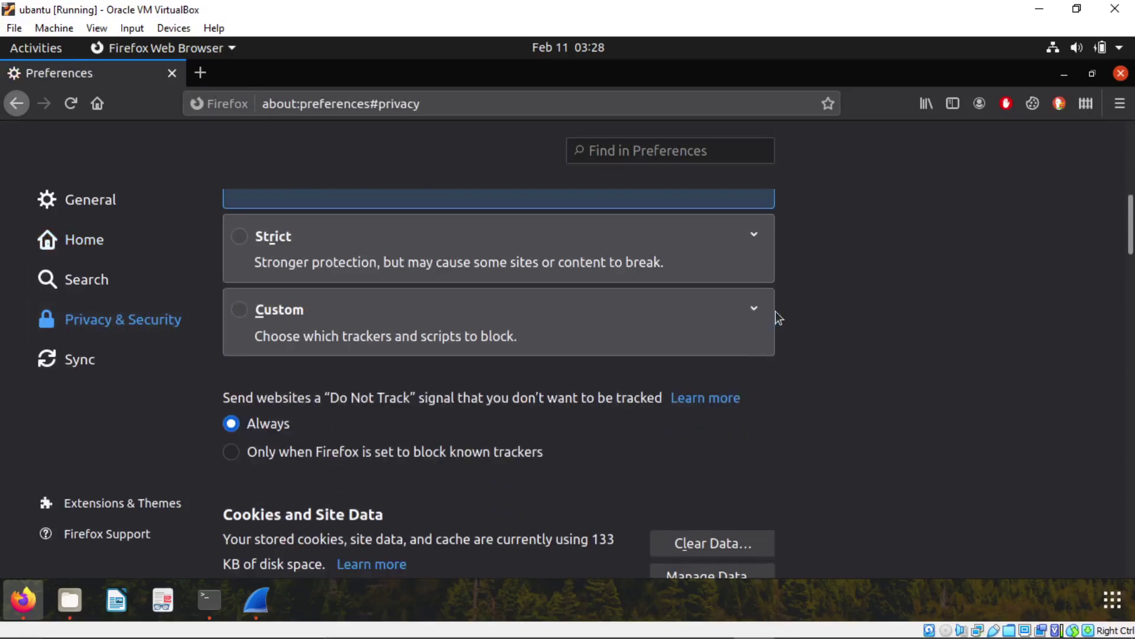
pyautogui.click(735, 541)
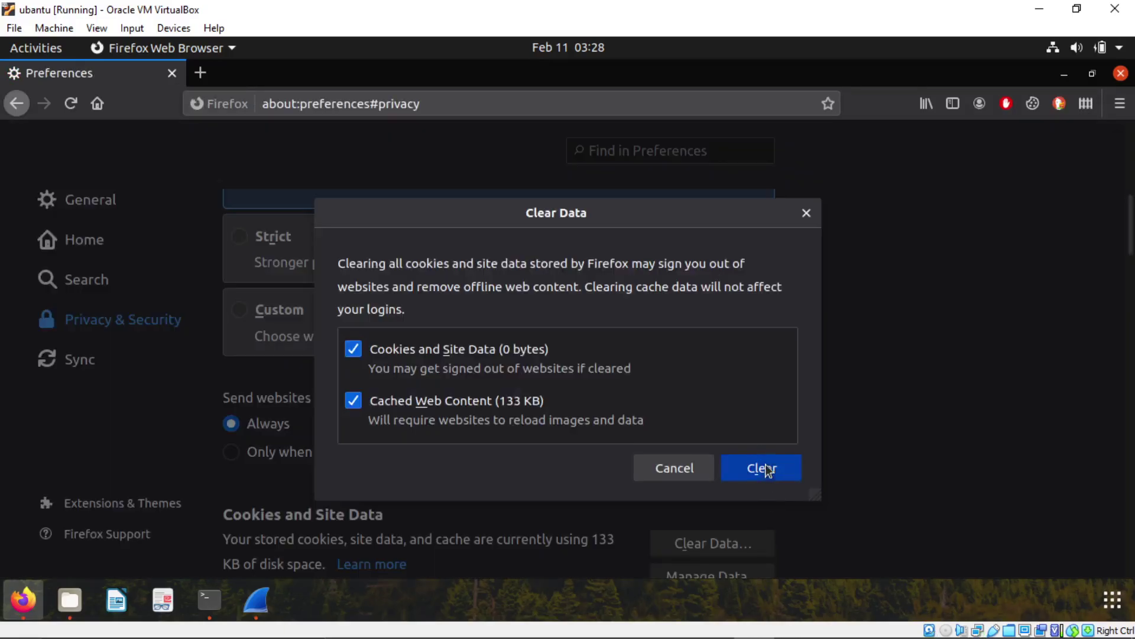
pyautogui.click(765, 471)
pyautogui.click(817, 358)
# Step: Clear the recent browsing history in Firefox's Privacy & Security preferences
pyautogui.scroll(-8, 816, 360)
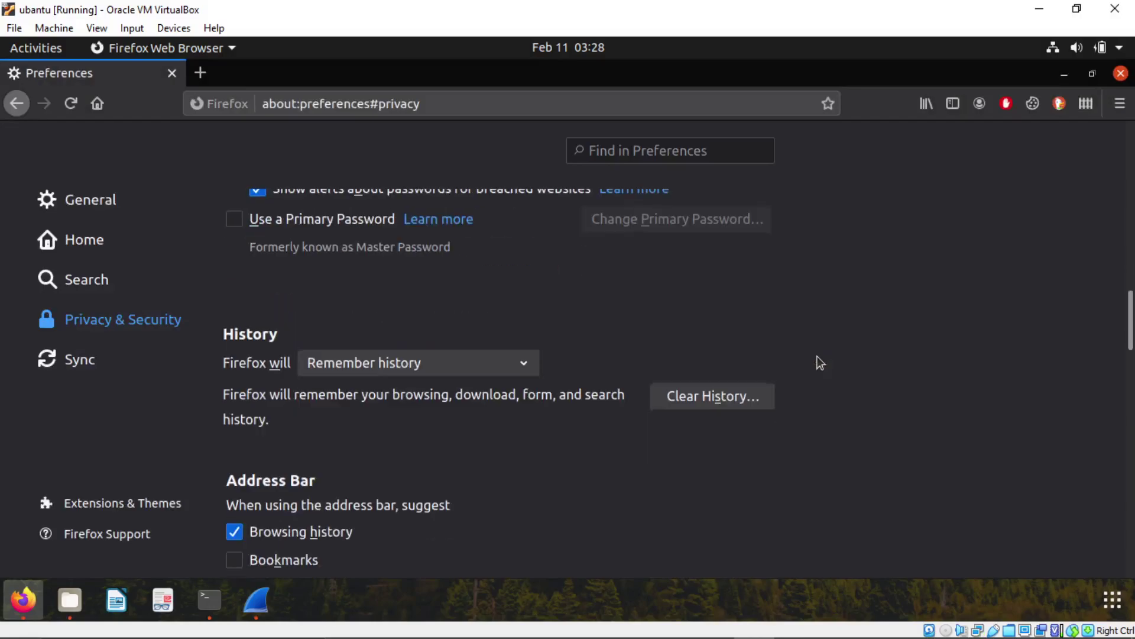
pyautogui.click(741, 399)
pyautogui.click(751, 484)
pyautogui.click(199, 72)
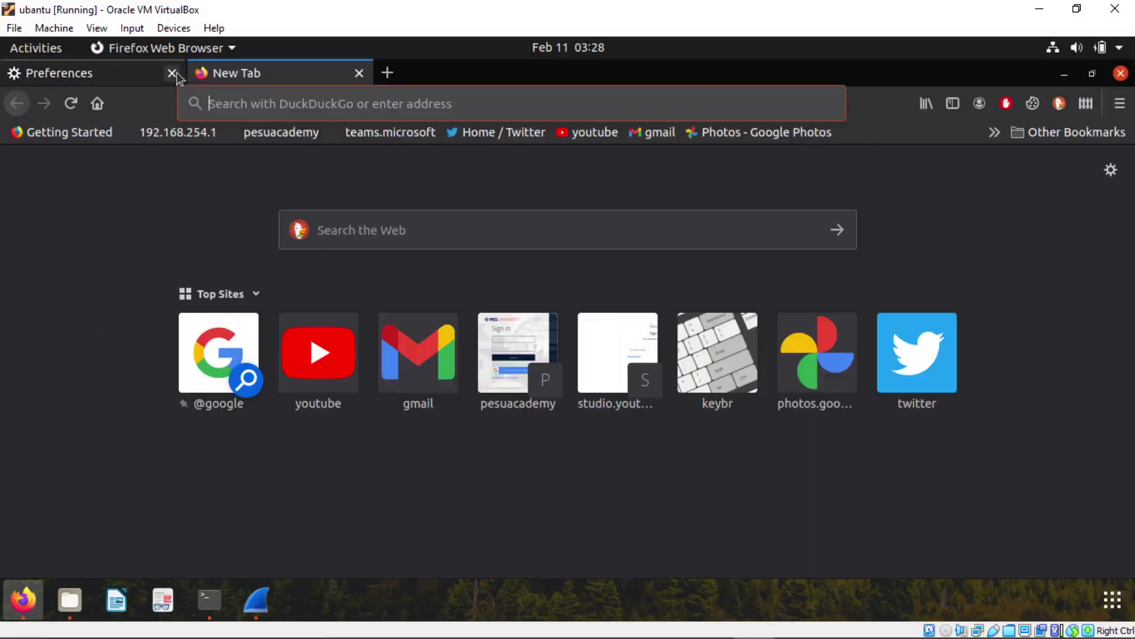
pyautogui.click(171, 73)
pyautogui.click(256, 600)
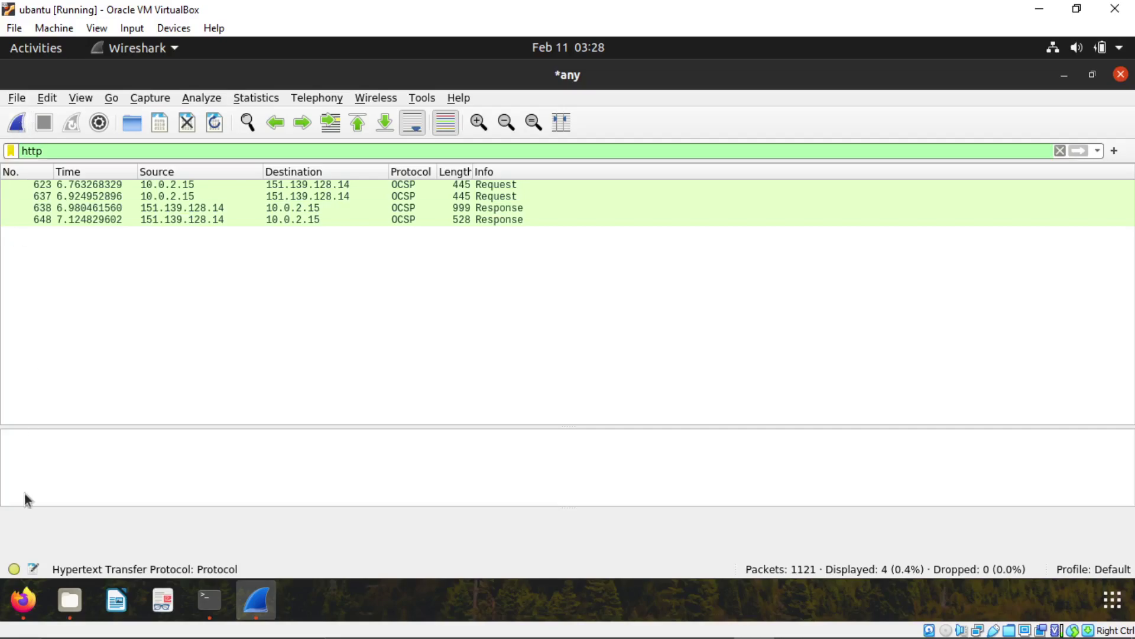
pyautogui.click(21, 593)
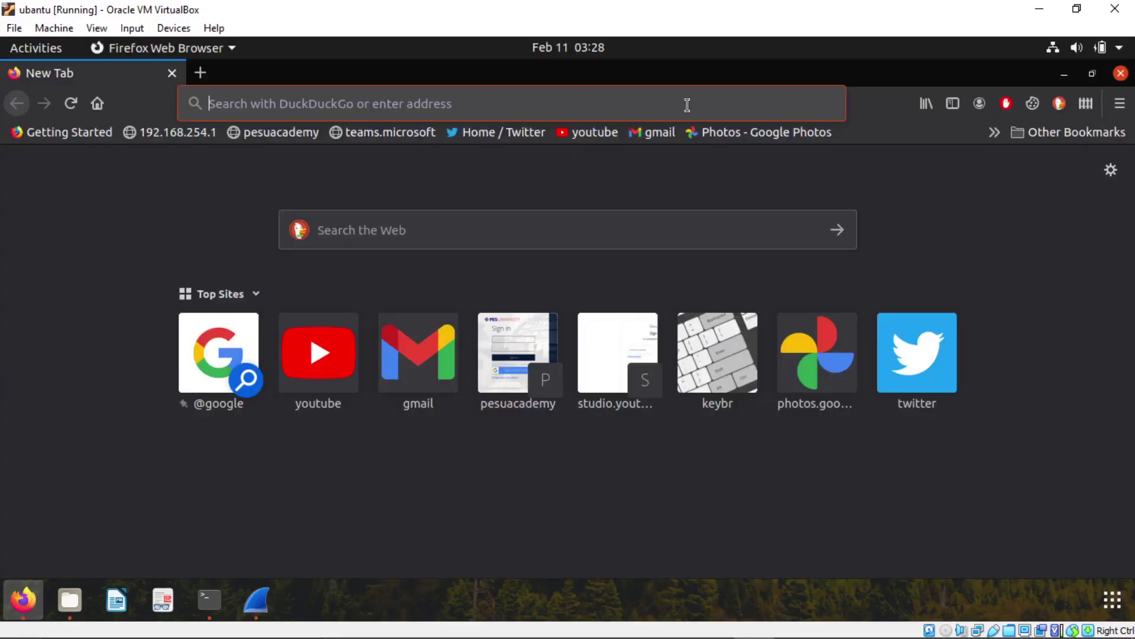
pyautogui.write('http://gaia.cs.umass.edu/wireshark-labs/HTTP-wireshark-file2.html')
pyautogui.click(922, 167)
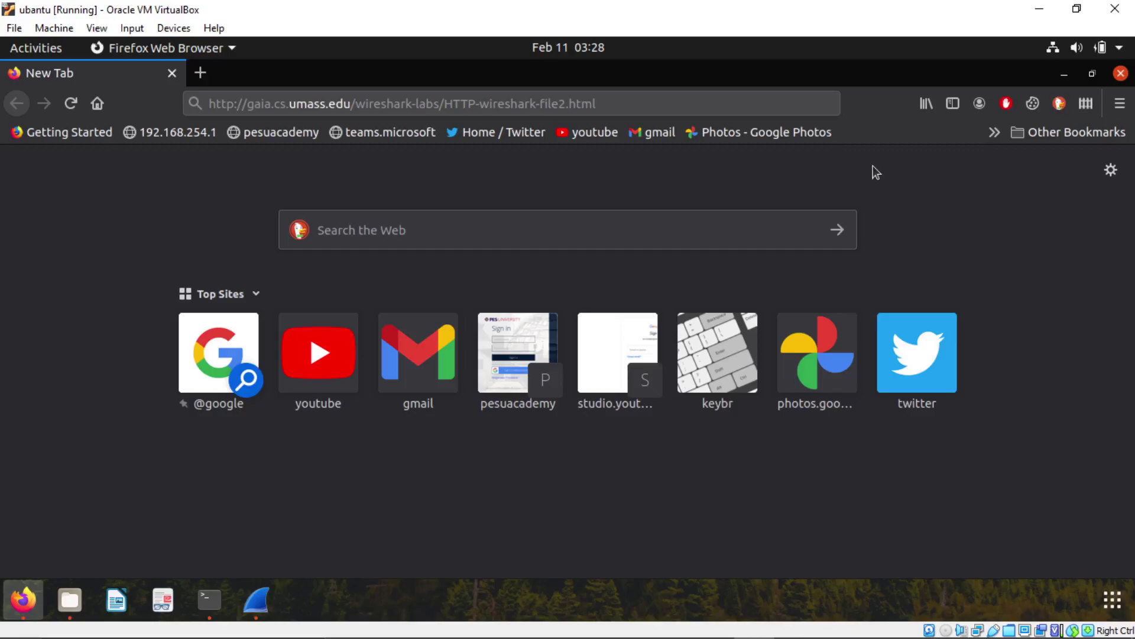
pyautogui.click(770, 107)
pyautogui.hotkey('ctrl', 'c')
pyautogui.doubleClick(771, 107)
pyautogui.click(771, 107)
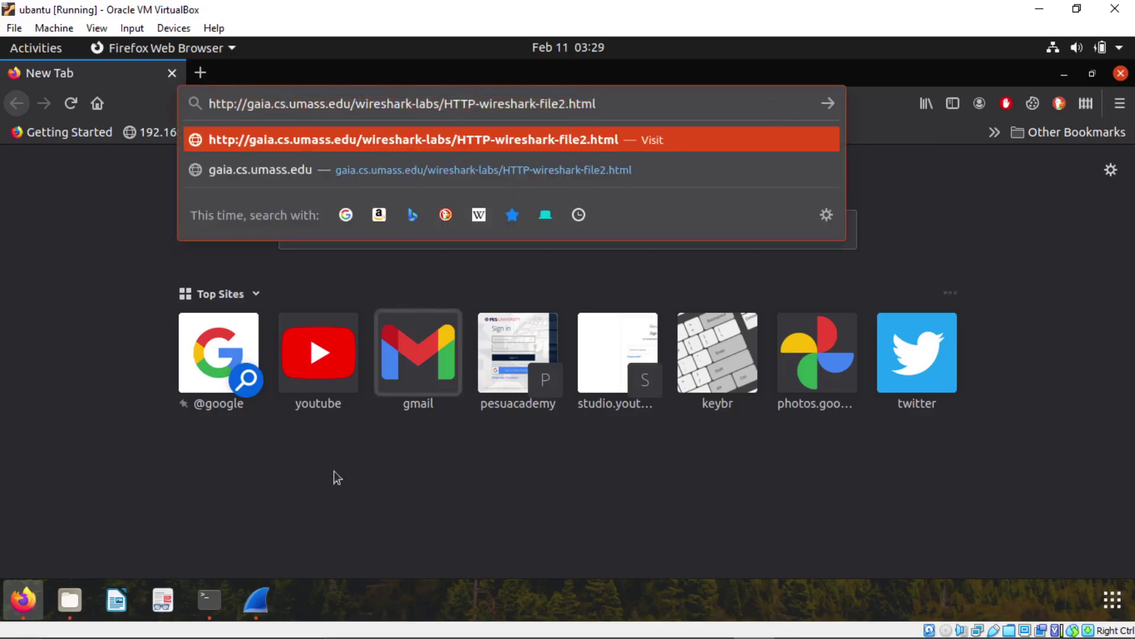
# Step: Switch to Wireshark and start a new packet capture, continuing without saving the captured packets
pyautogui.click(241, 615)
pyautogui.click(17, 122)
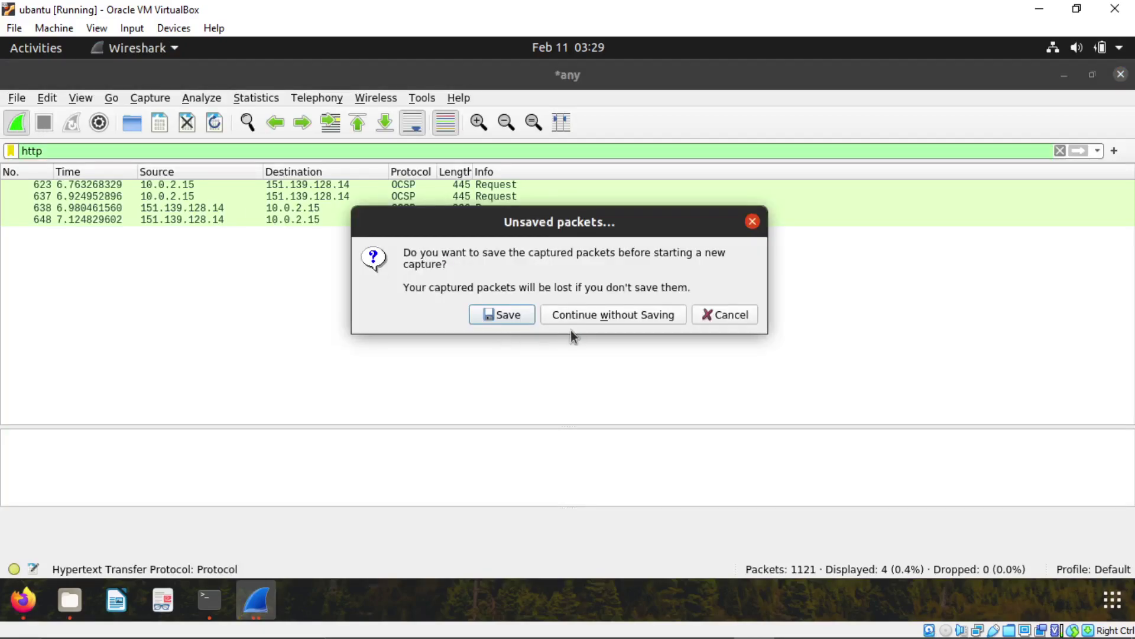
pyautogui.click(580, 317)
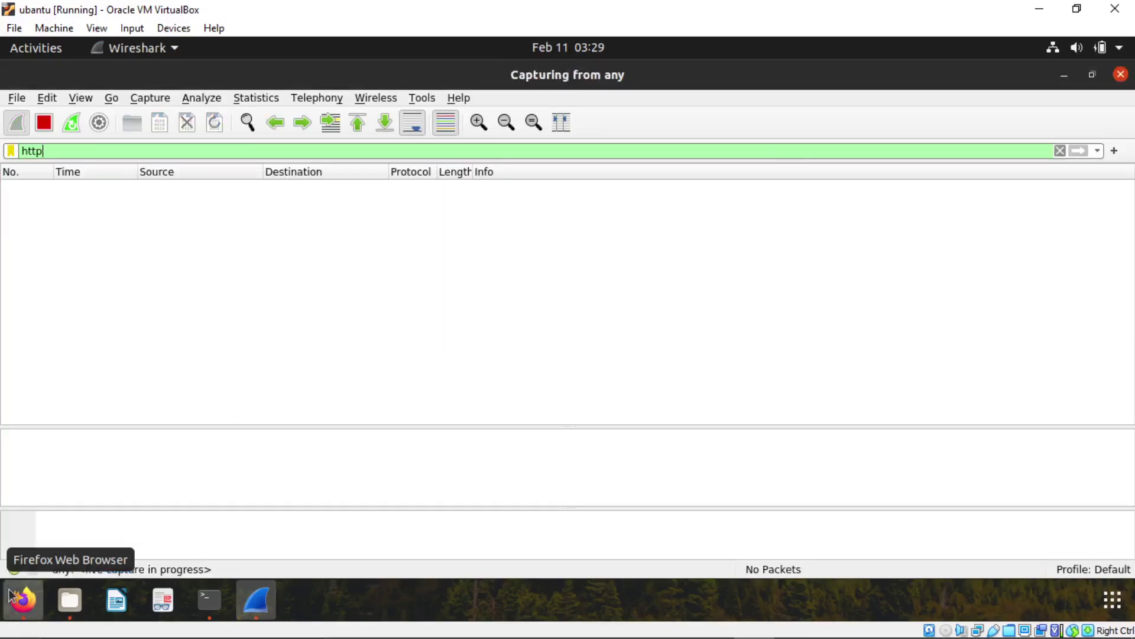
# Step: Switch to Firefox, load the entered HTTP-wireshark-file2.html address, and return to Wireshark
pyautogui.click(21, 599)
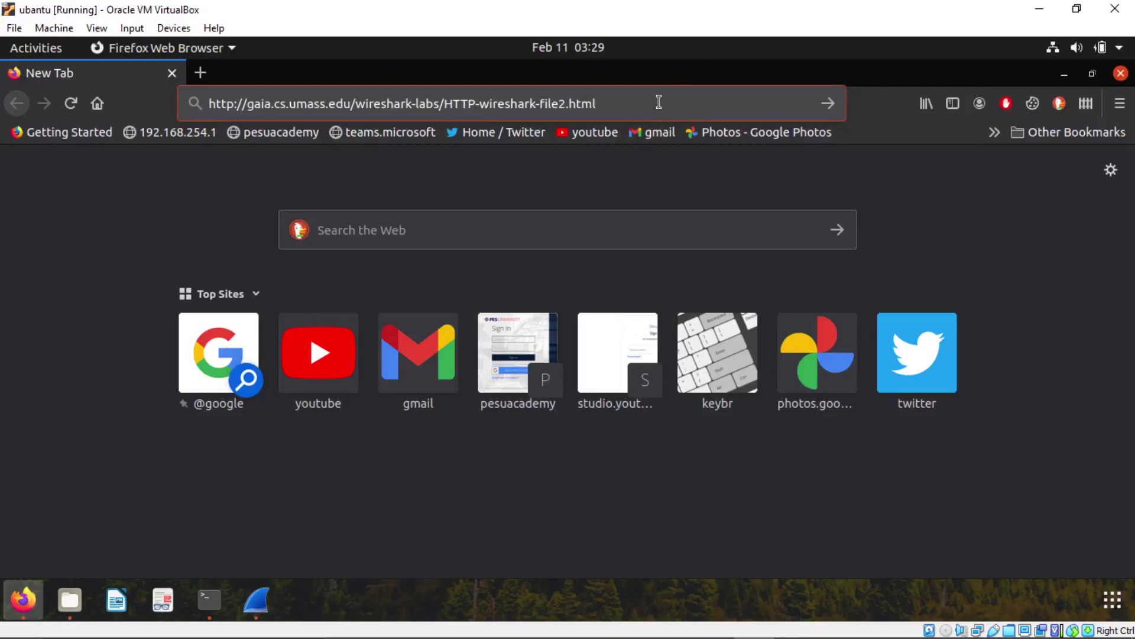
pyautogui.press('Return')
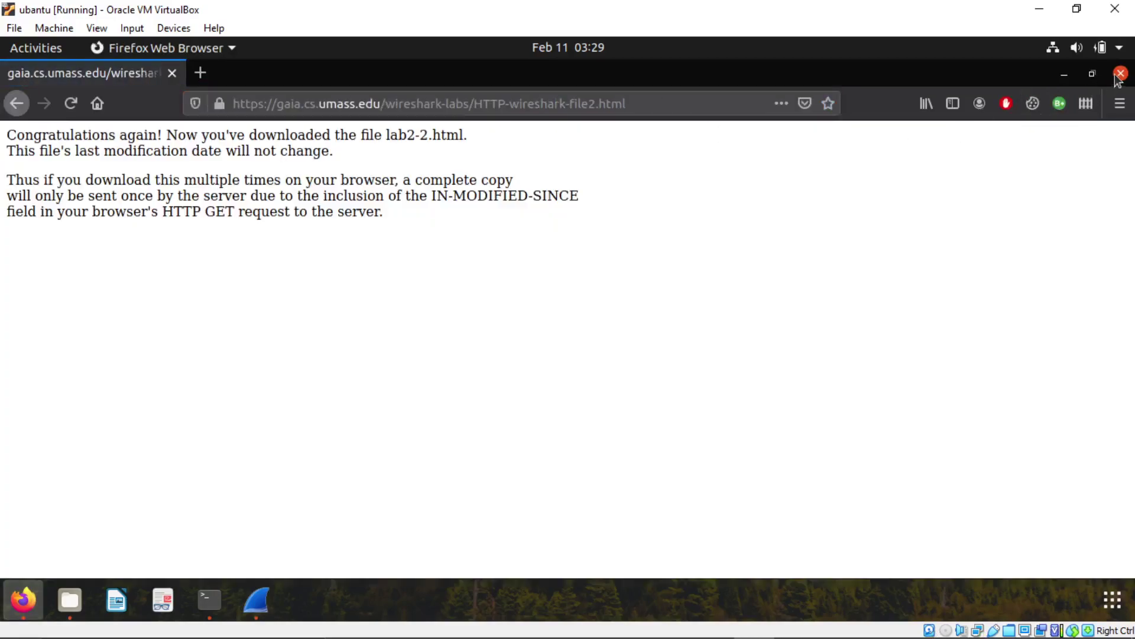
pyautogui.hotkey('alt', 'Tab')
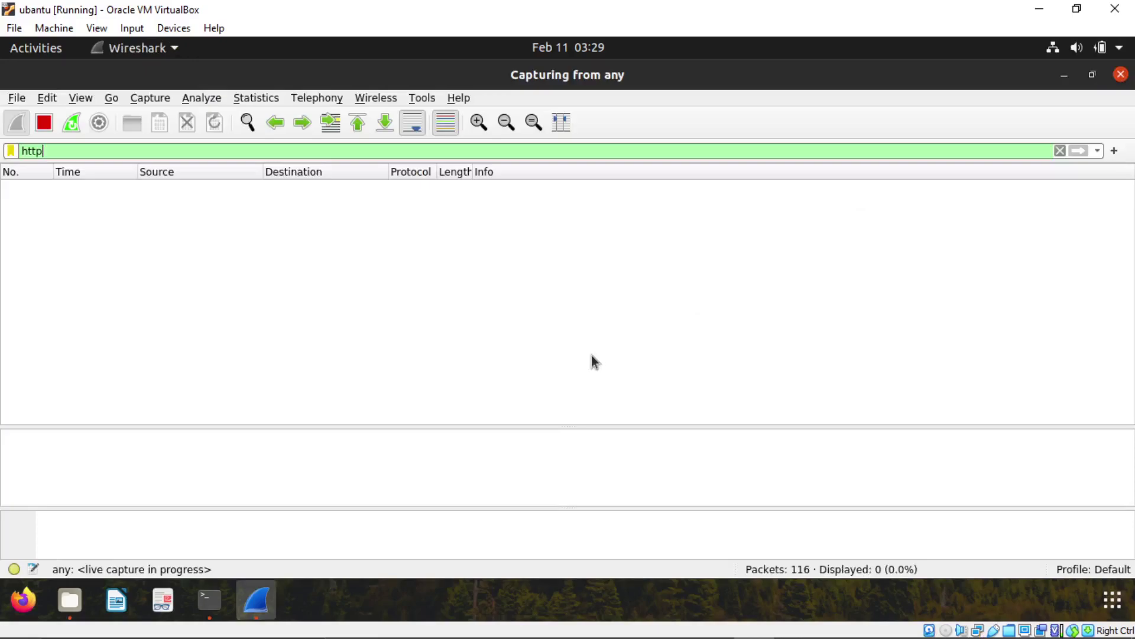
# Step: Open Firefox again with the HTTP-wireshark-file2.html page and check the captured HTTP packets in Wireshark
pyautogui.click(24, 598)
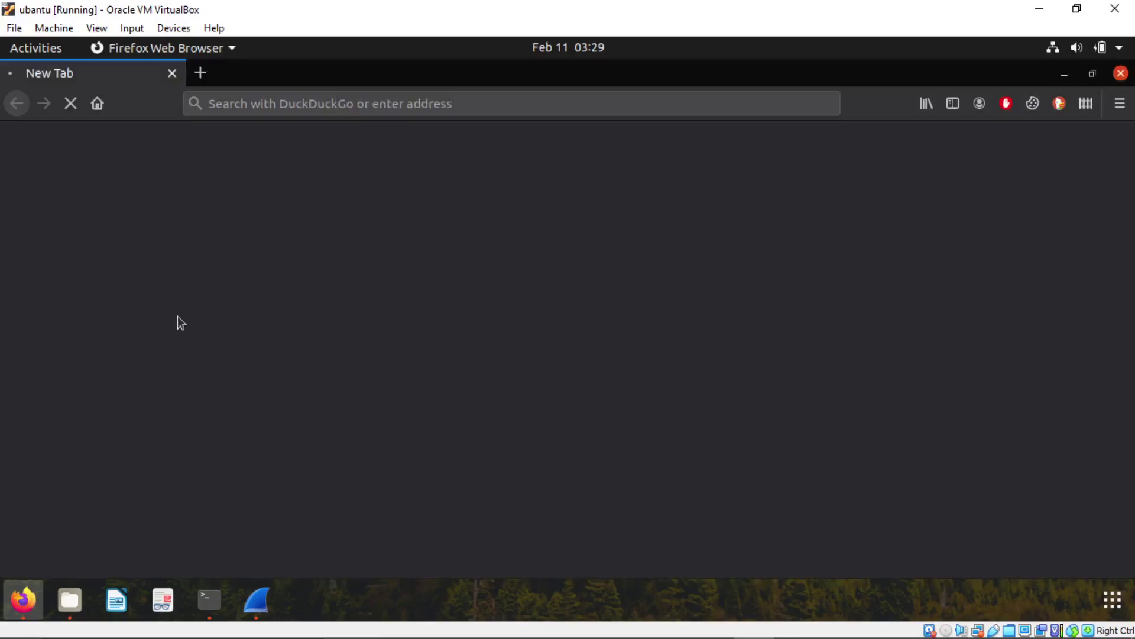
pyautogui.click(256, 600)
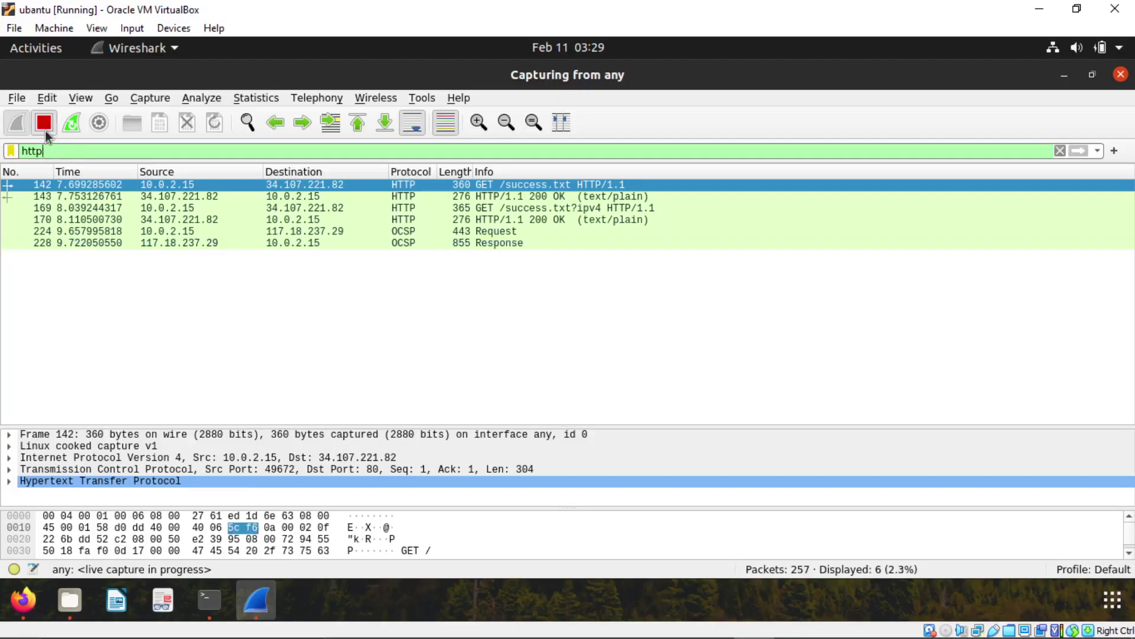
# Step: Switch to Firefox, close the lab page, and clear the cookies, site data and cached web content in the Privacy & Security preferences
pyautogui.click(23, 598)
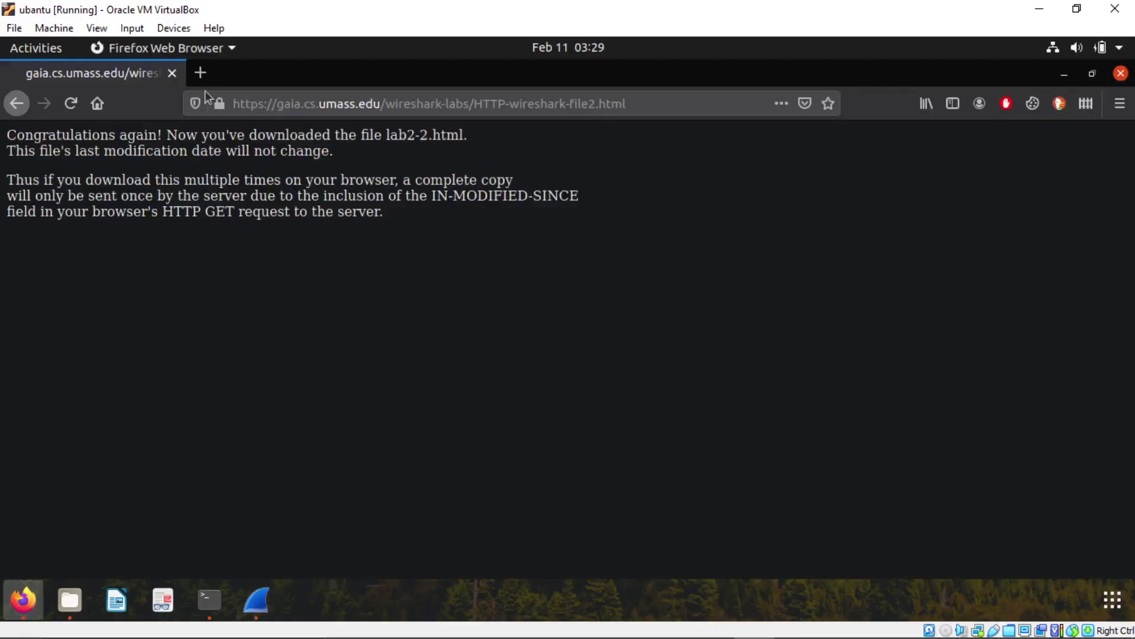
pyautogui.click(171, 74)
pyautogui.click(199, 73)
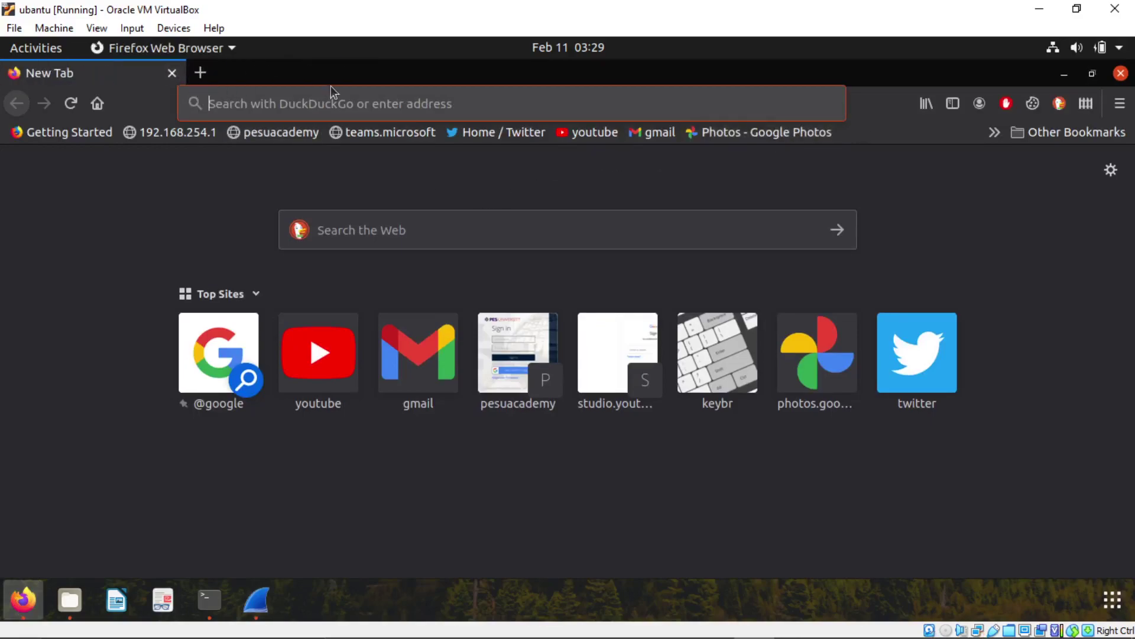
pyautogui.click(1112, 171)
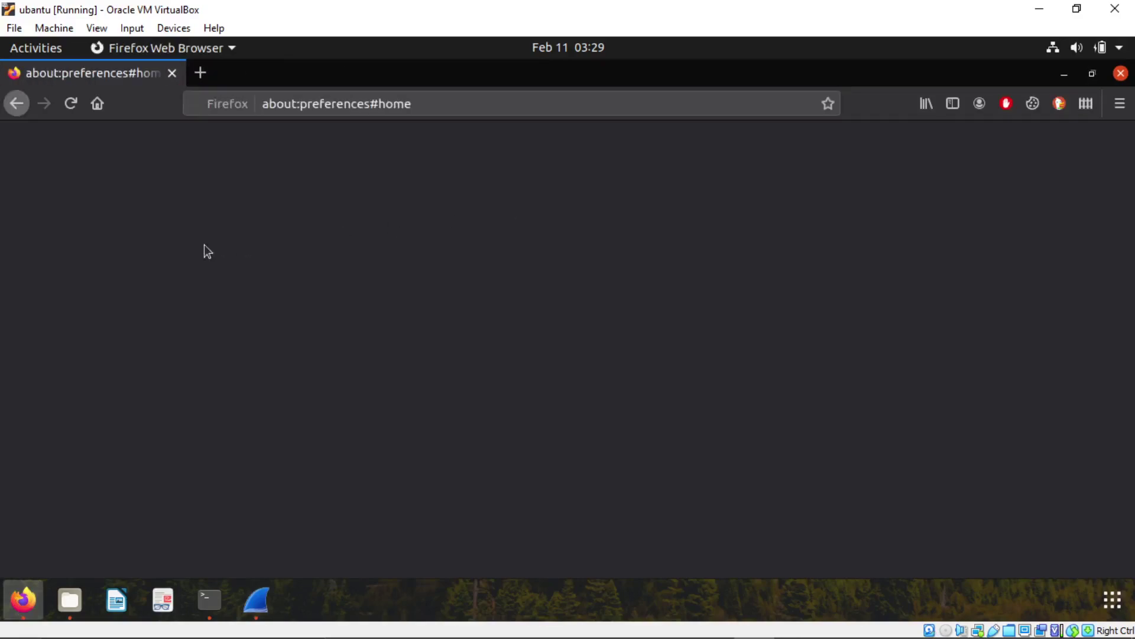
pyautogui.click(109, 320)
pyautogui.scroll(-10, 801, 284)
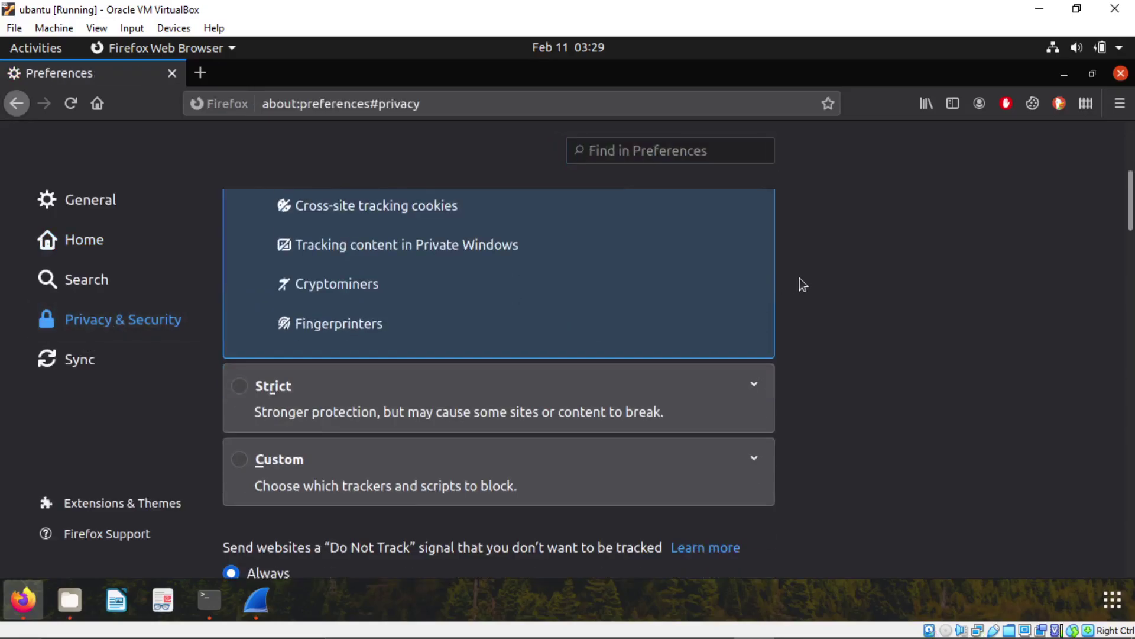
pyautogui.click(726, 296)
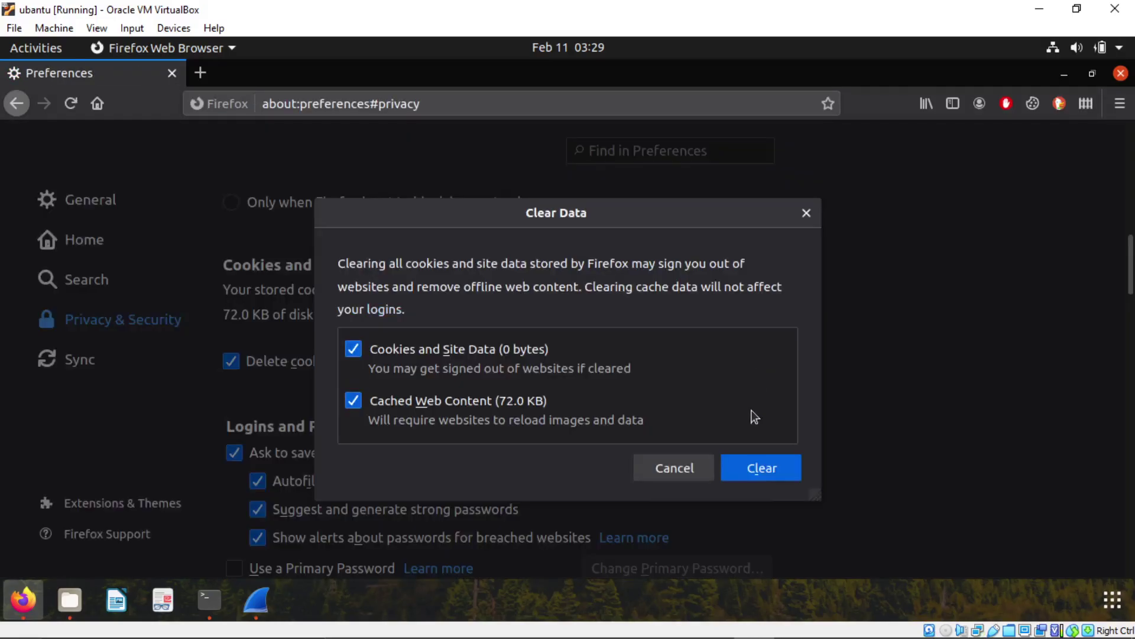
pyautogui.click(754, 468)
pyautogui.click(823, 359)
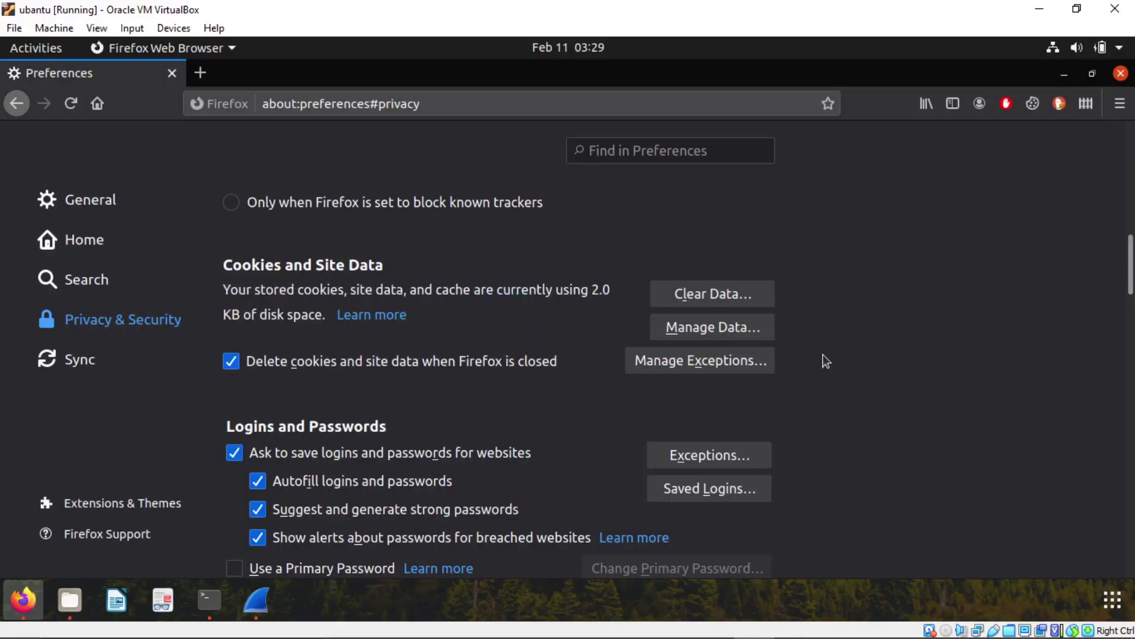
# Step: Clear the last four hours of Firefox history with all history and data categories included
pyautogui.scroll(-5, 822, 355)
pyautogui.click(717, 453)
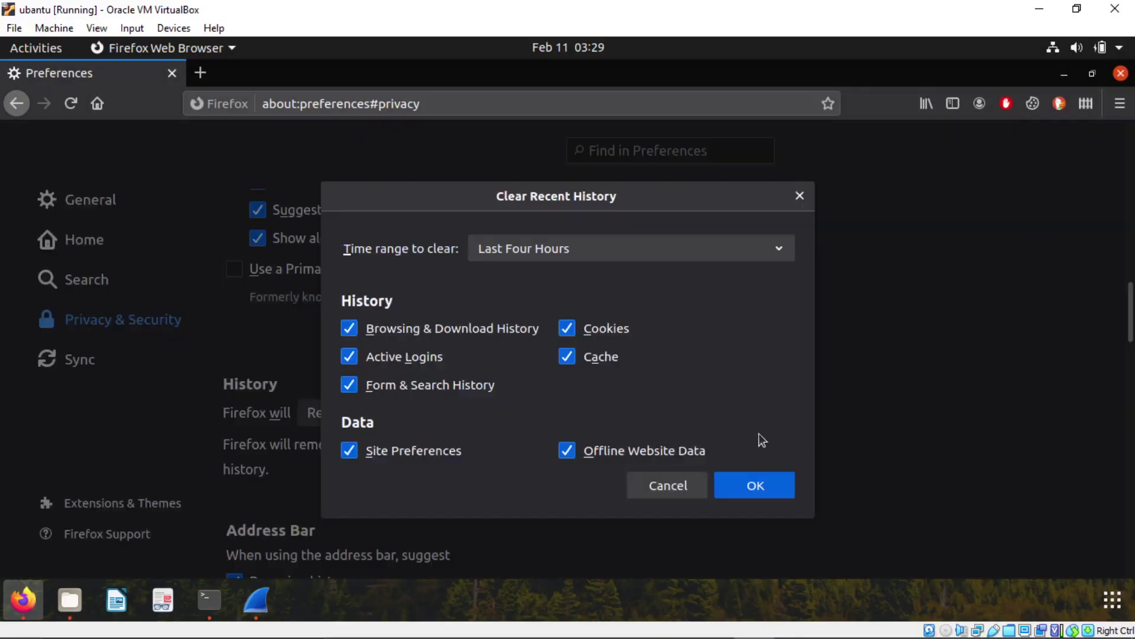
pyautogui.click(754, 485)
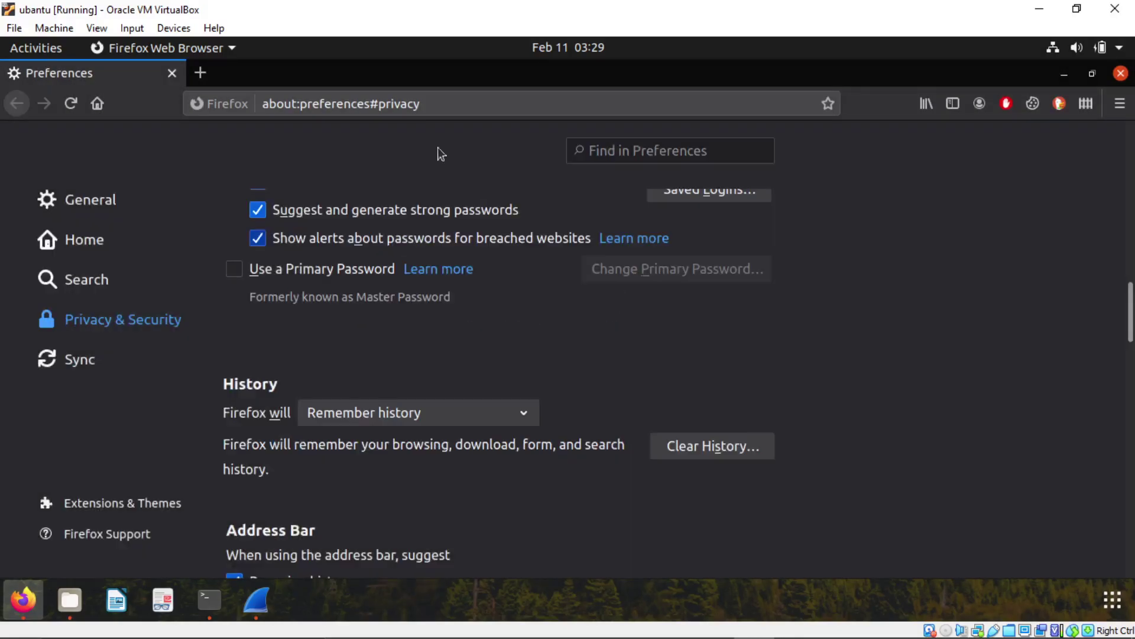
pyautogui.click(200, 72)
pyautogui.click(172, 73)
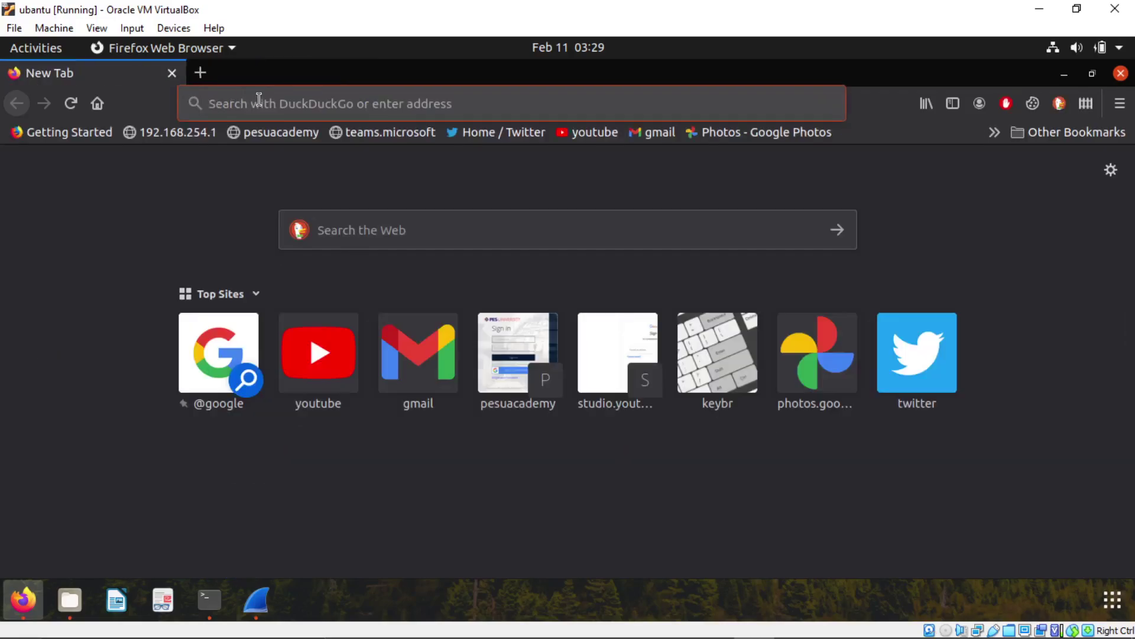
pyautogui.hotkey('ctrl', 'v')
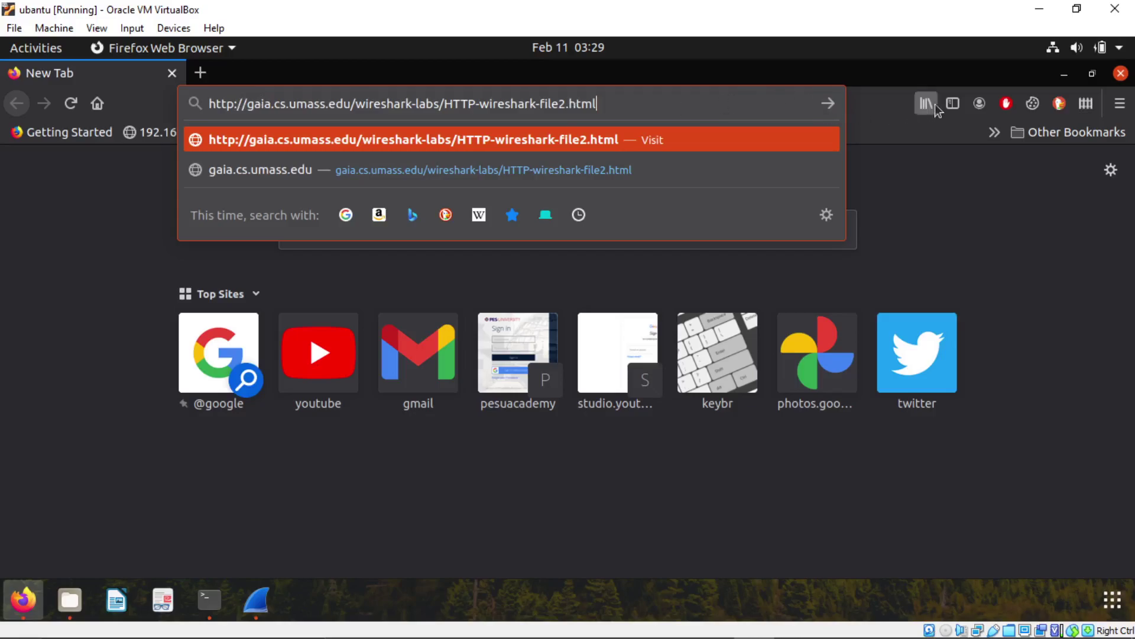
pyautogui.click(974, 105)
pyautogui.click(971, 101)
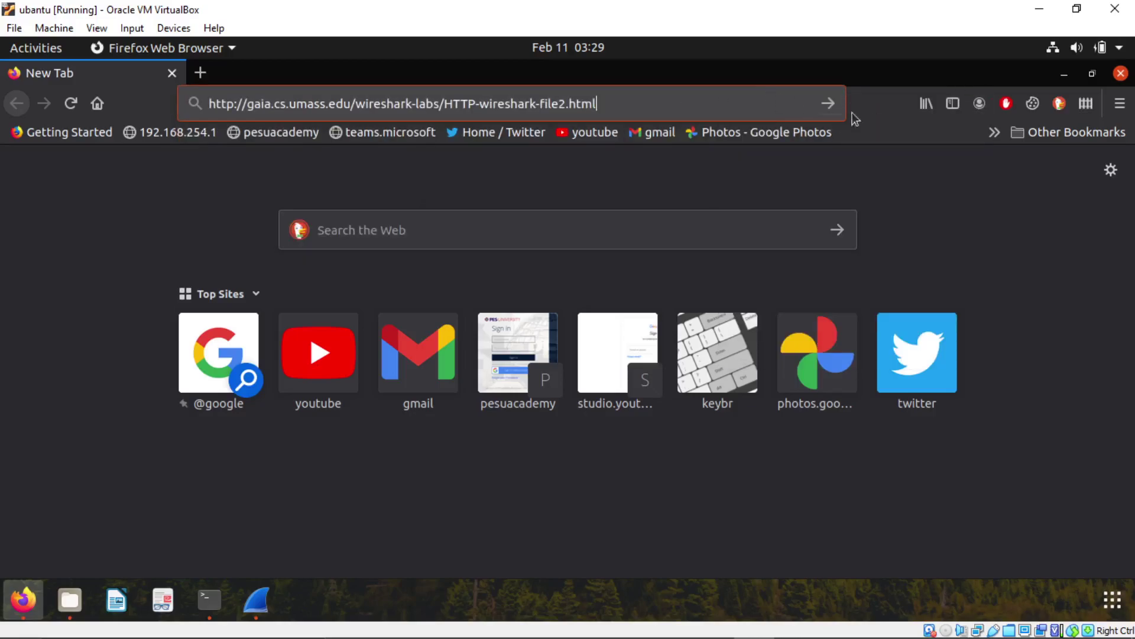
# Step: Remove the DuckDuckGo and AdBlock extensions from Firefox
pyautogui.rightClick(1062, 102)
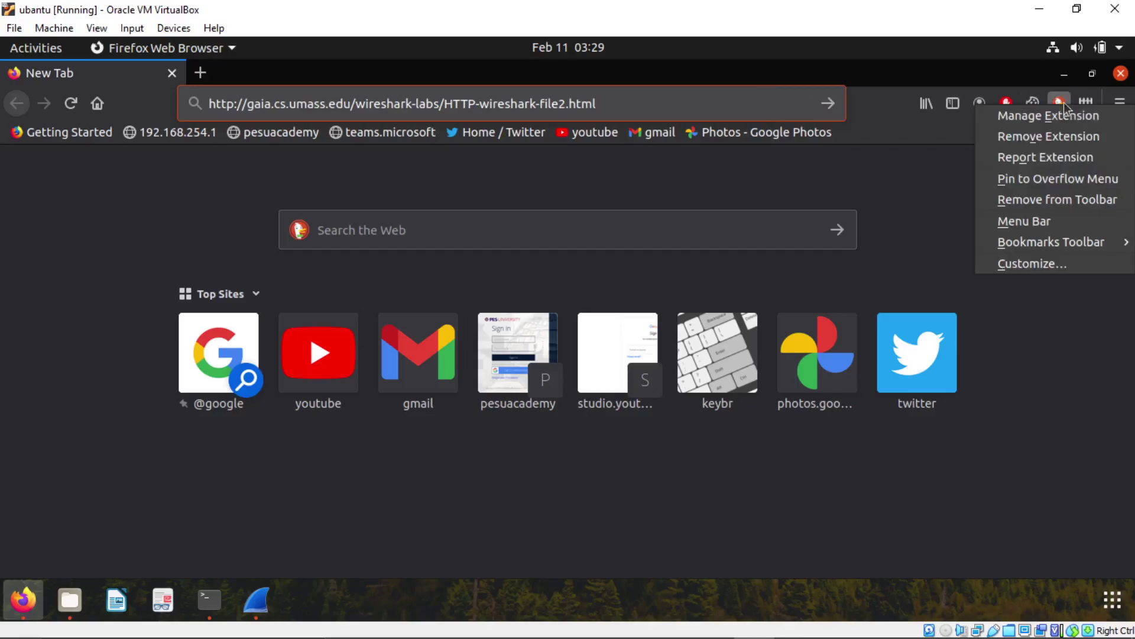
pyautogui.click(1041, 137)
pyautogui.click(707, 371)
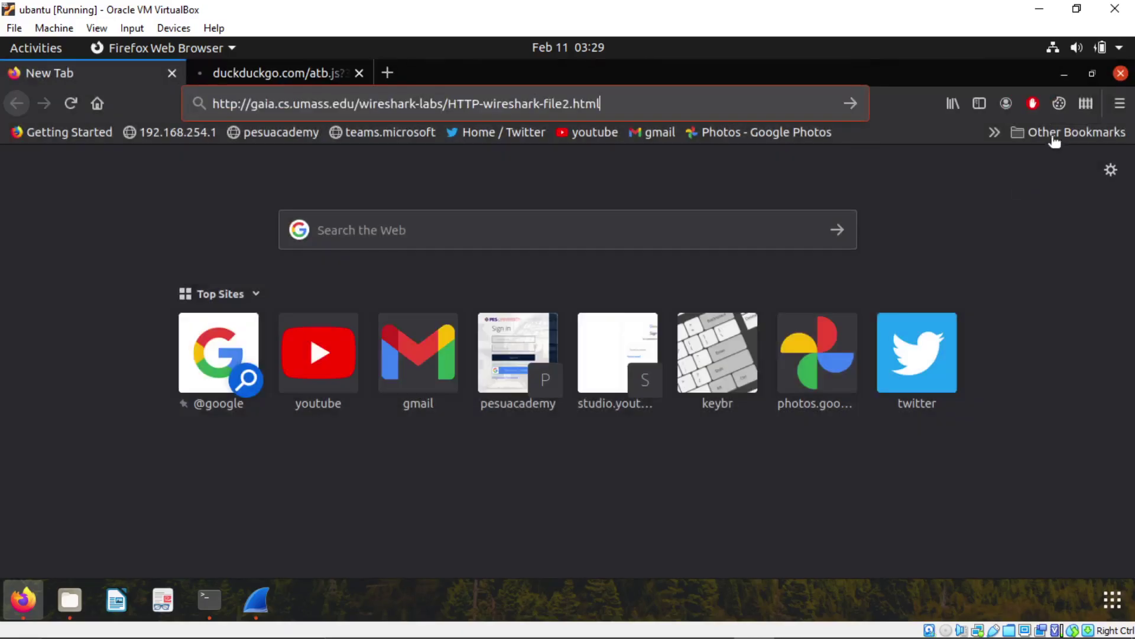
pyautogui.rightClick(1031, 108)
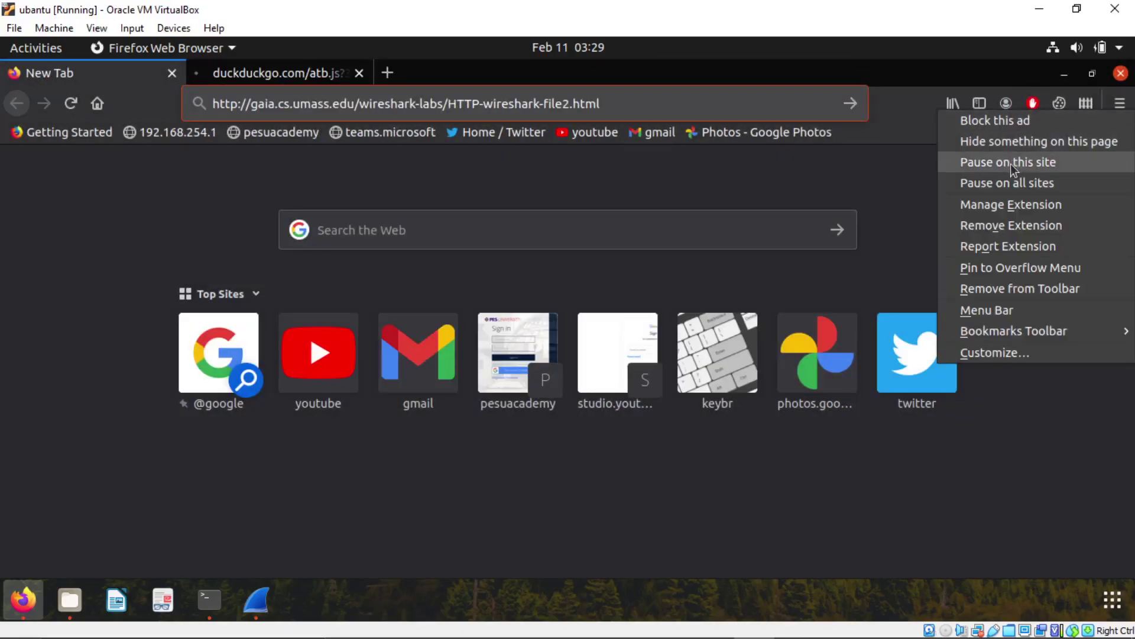
pyautogui.click(1002, 225)
pyautogui.click(695, 369)
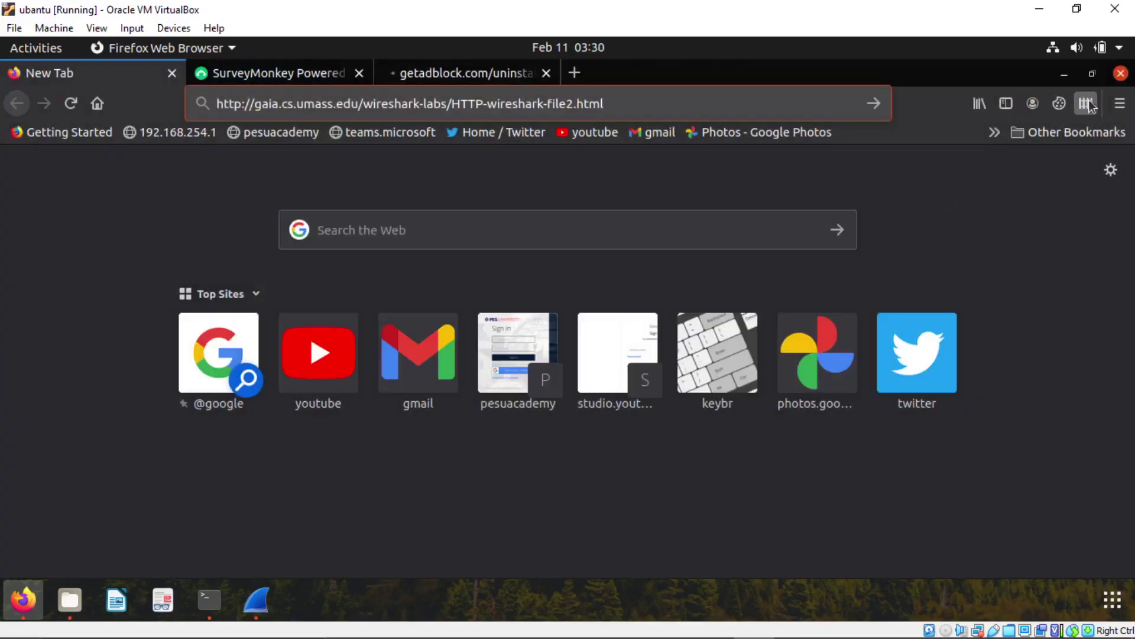
# Step: Remove the Facebook Container extension and close the two extension uninstall pages
pyautogui.rightClick(1094, 105)
pyautogui.click(1033, 136)
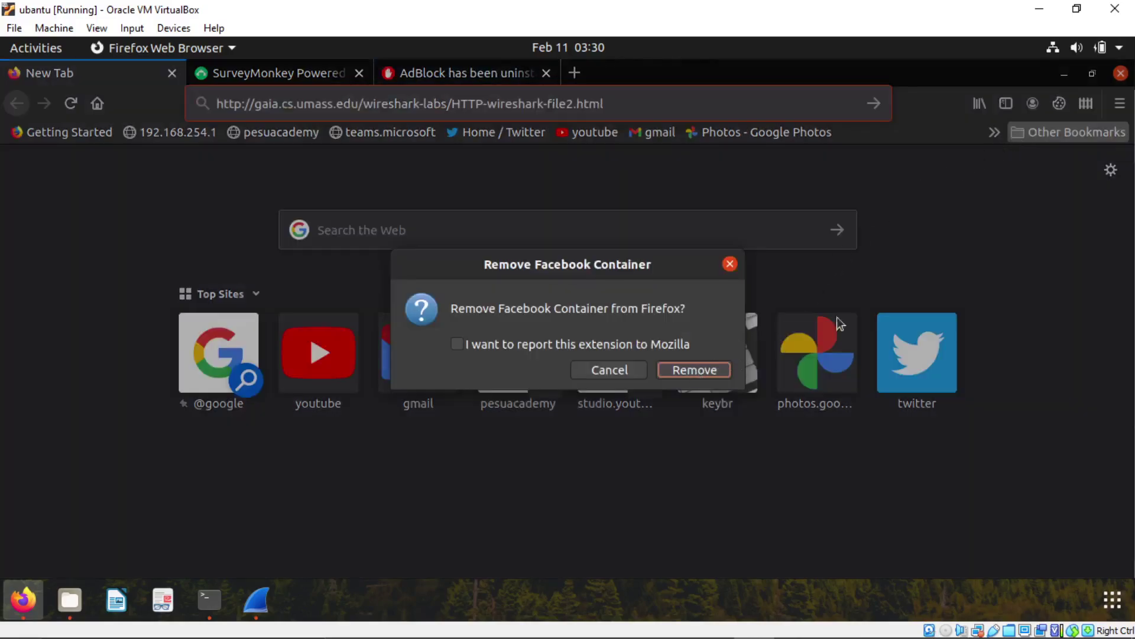
pyautogui.press('Return')
pyautogui.click(359, 73)
pyautogui.click(357, 72)
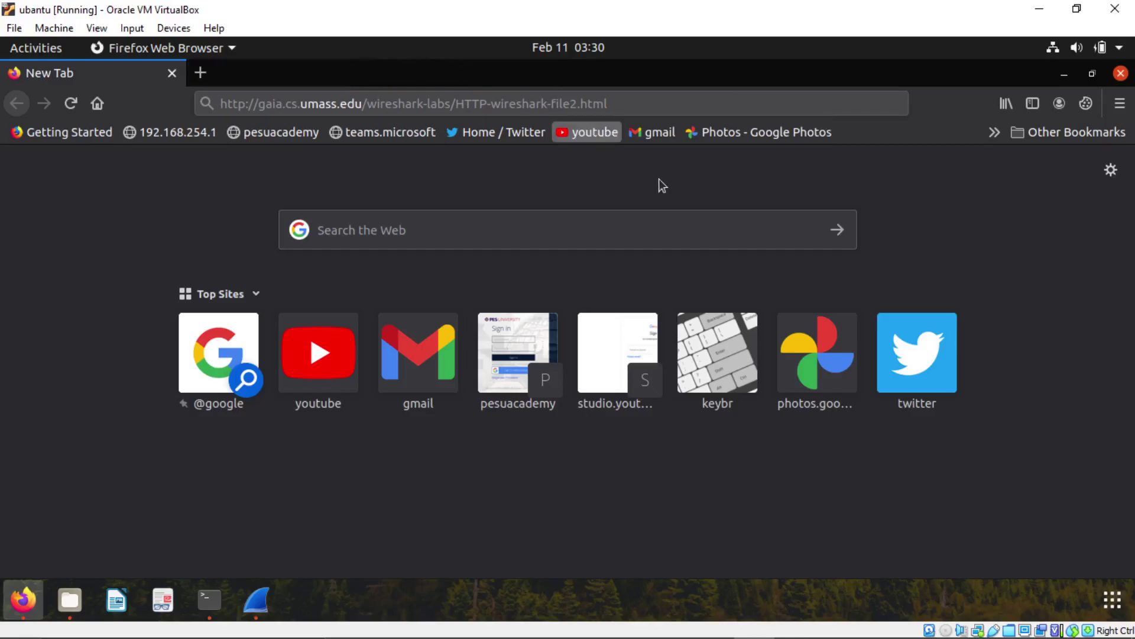
# Step: Switch to Wireshark and start a new capture on the any interface without saving the previously captured packets
pyautogui.click(710, 101)
pyautogui.click(1029, 224)
pyautogui.click(254, 602)
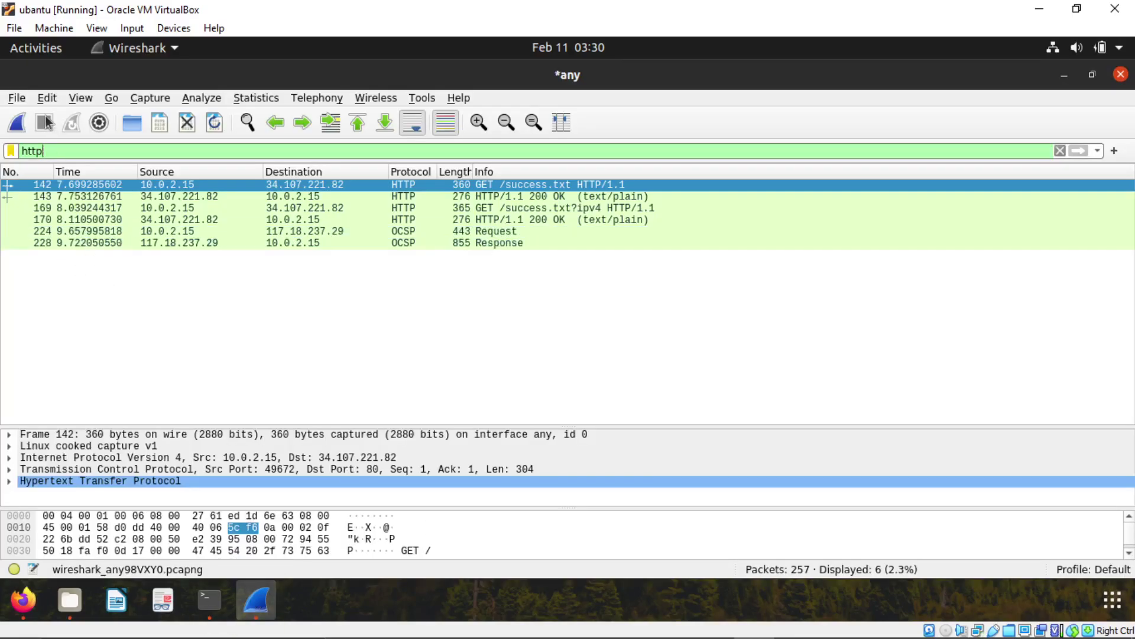
pyautogui.click(23, 129)
pyautogui.click(568, 315)
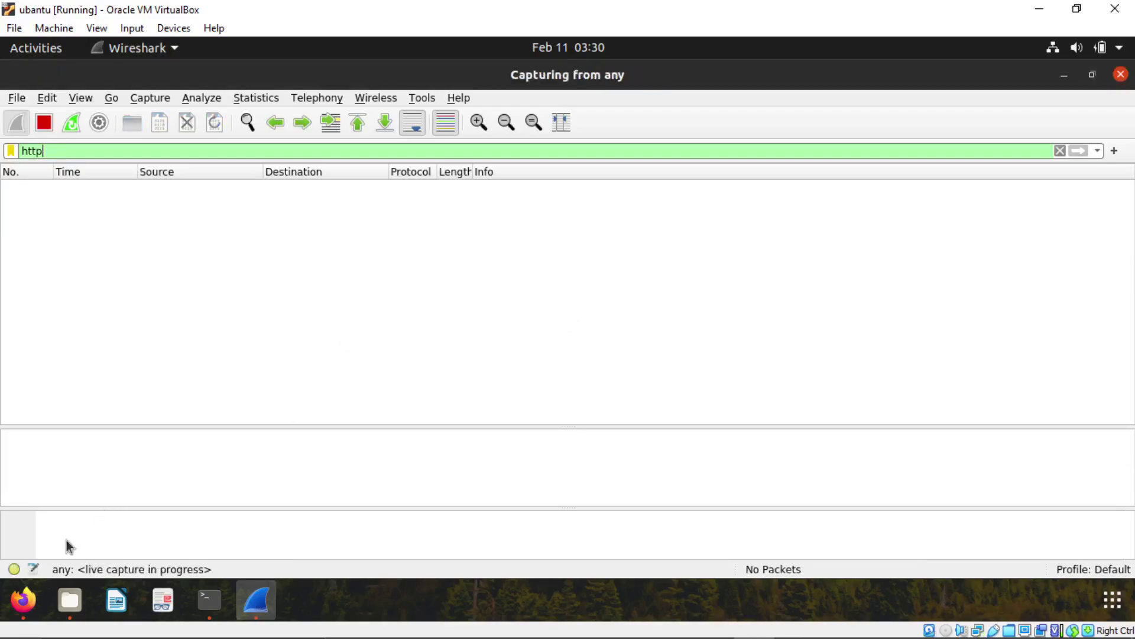
# Step: Switch to Firefox, load the entered HTTP-wireshark-file2.html address, and view the site's connection information
pyautogui.click(18, 597)
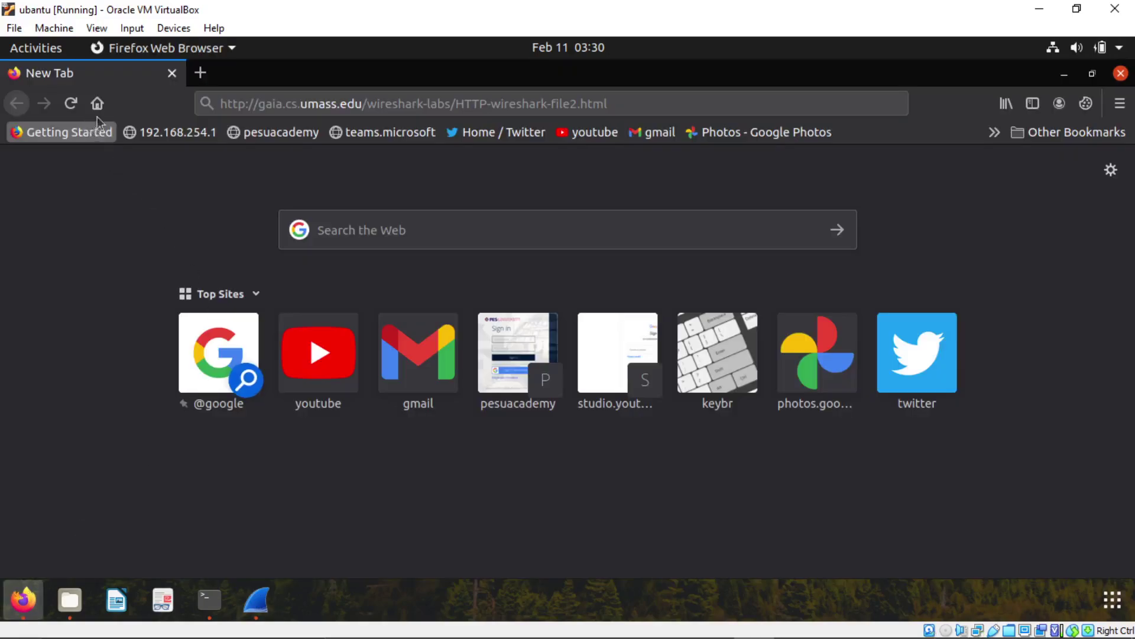
pyautogui.doubleClick(730, 101)
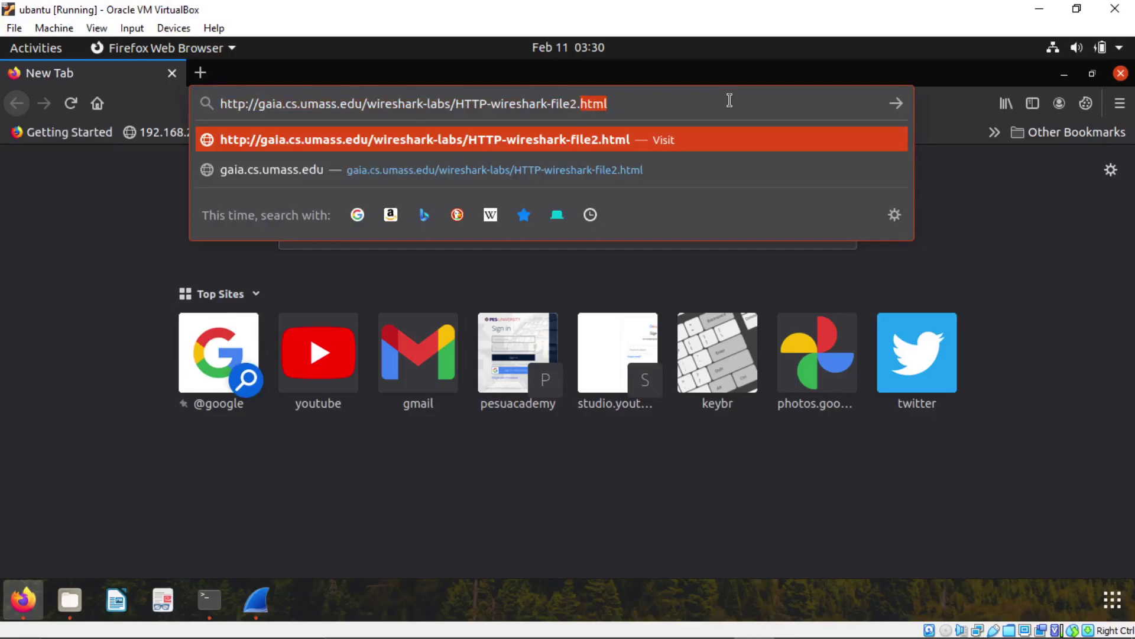
pyautogui.press('Return')
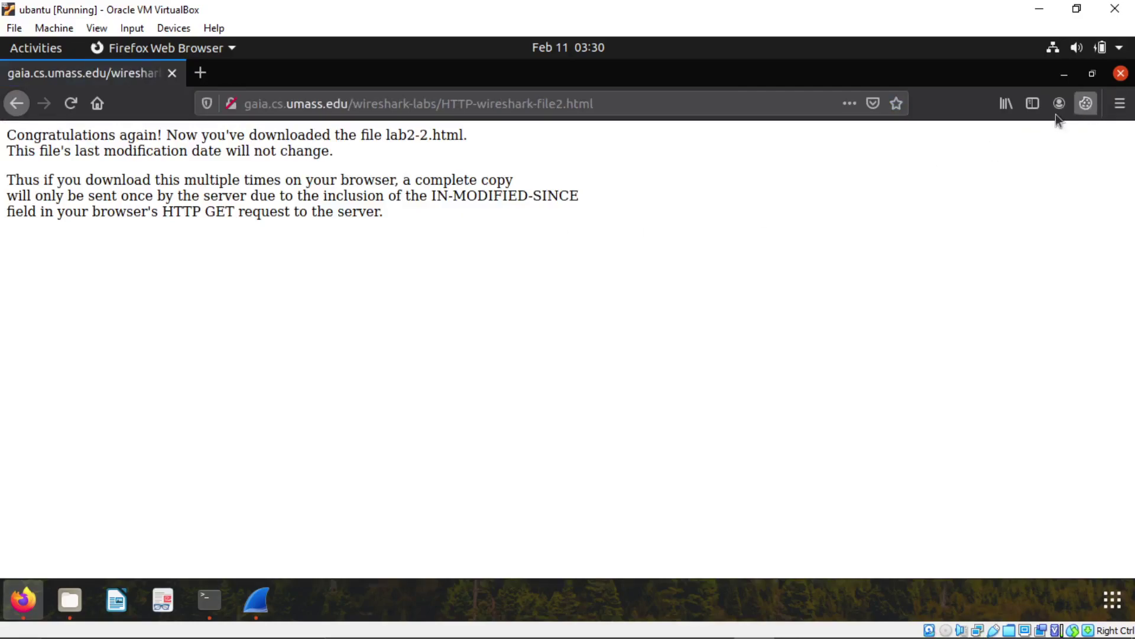
pyautogui.click(231, 108)
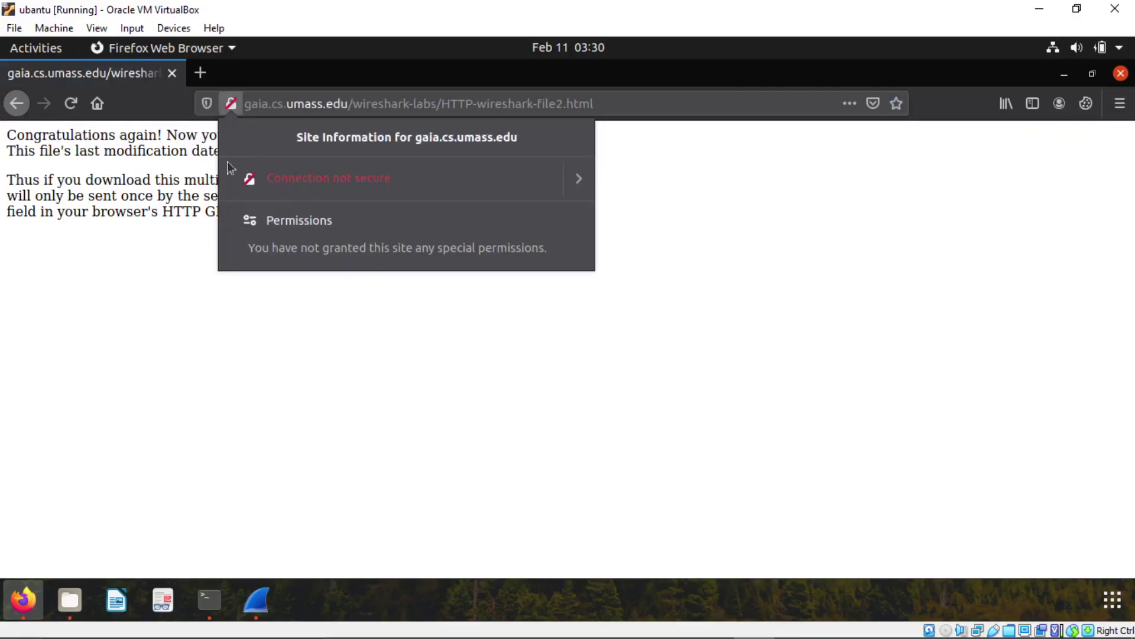
pyautogui.click(274, 332)
# Step: Return to Wireshark, stop the capture, and check the GET request for HTTP-wireshark-file2.html among the filtered HTTP packets
pyautogui.click(257, 599)
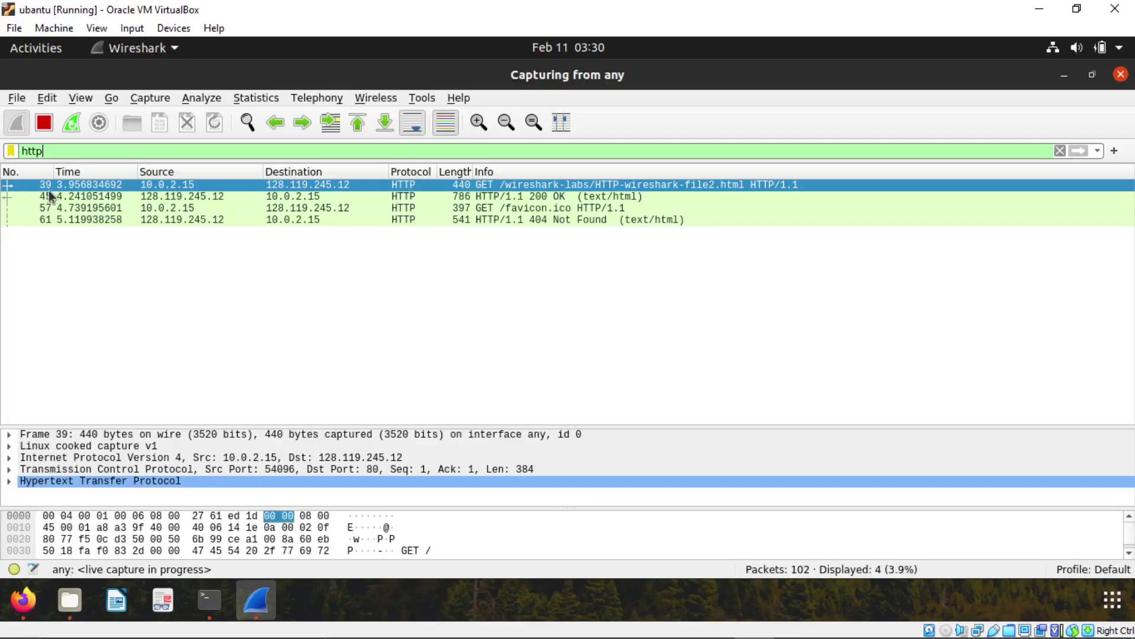
pyautogui.click(47, 125)
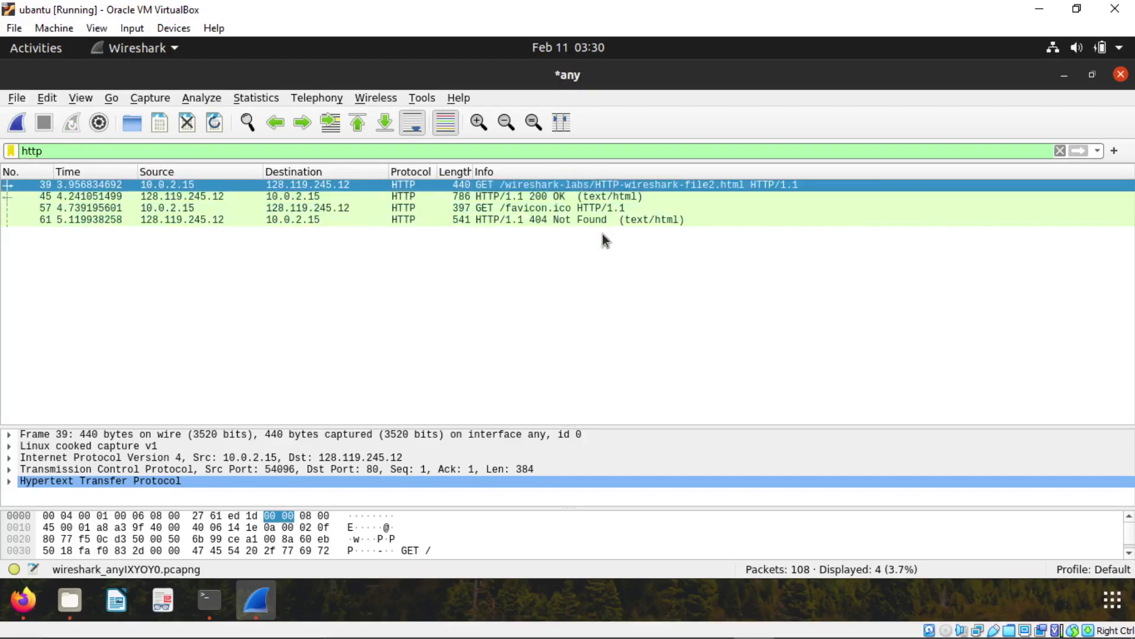
pyautogui.click(586, 183)
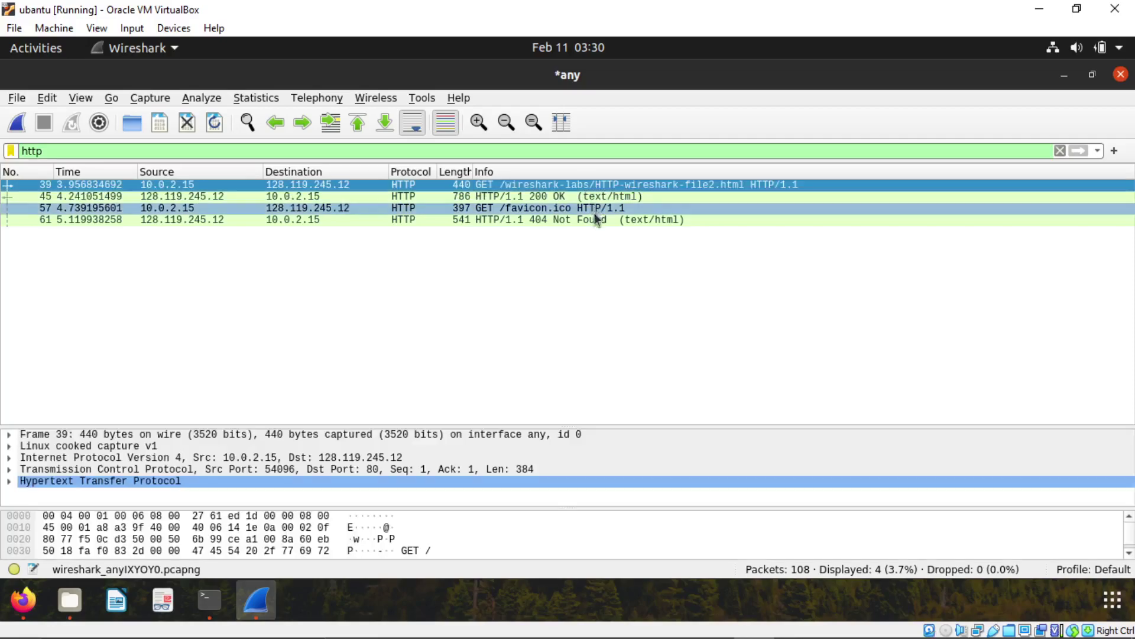
pyautogui.click(602, 239)
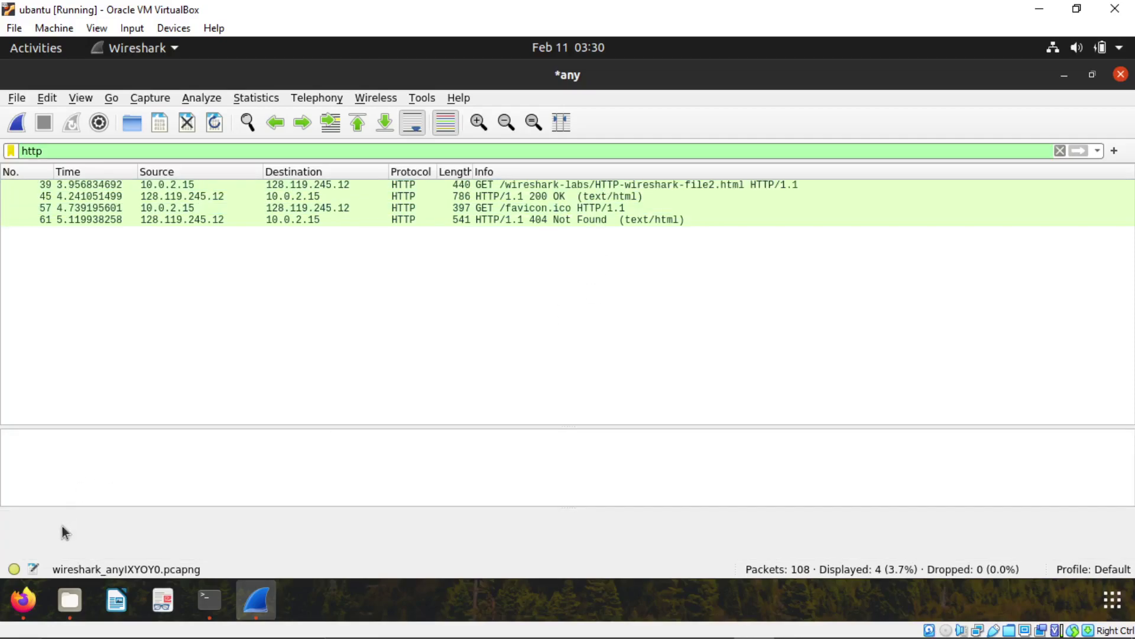
# Step: Switch to Firefox and check the account sign-in status from the lab page
pyautogui.click(30, 602)
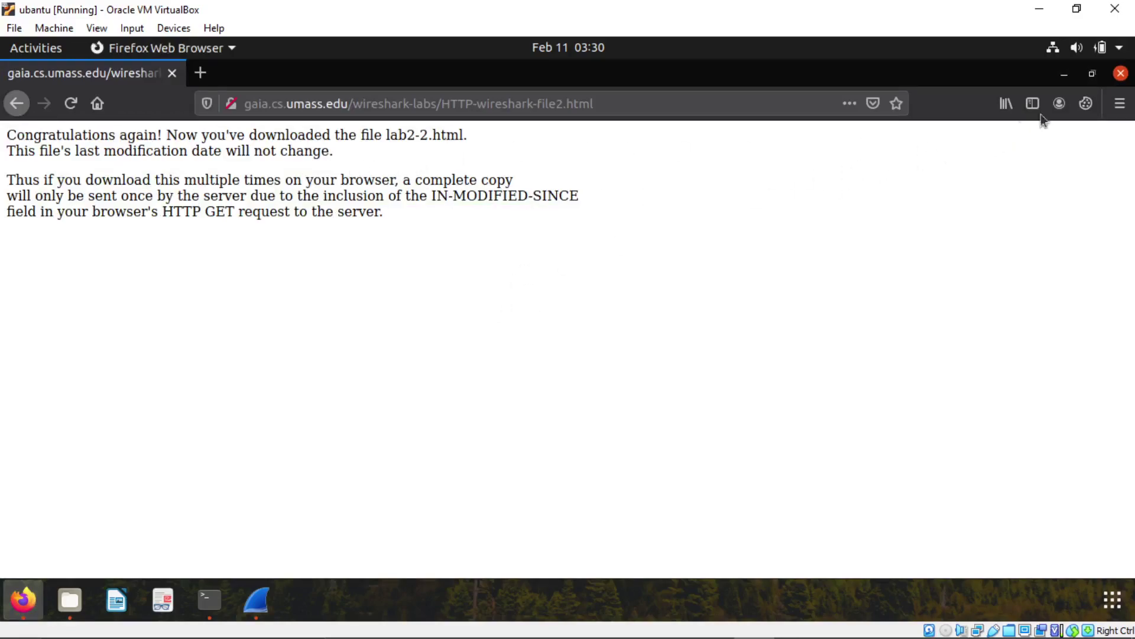
pyautogui.click(1066, 104)
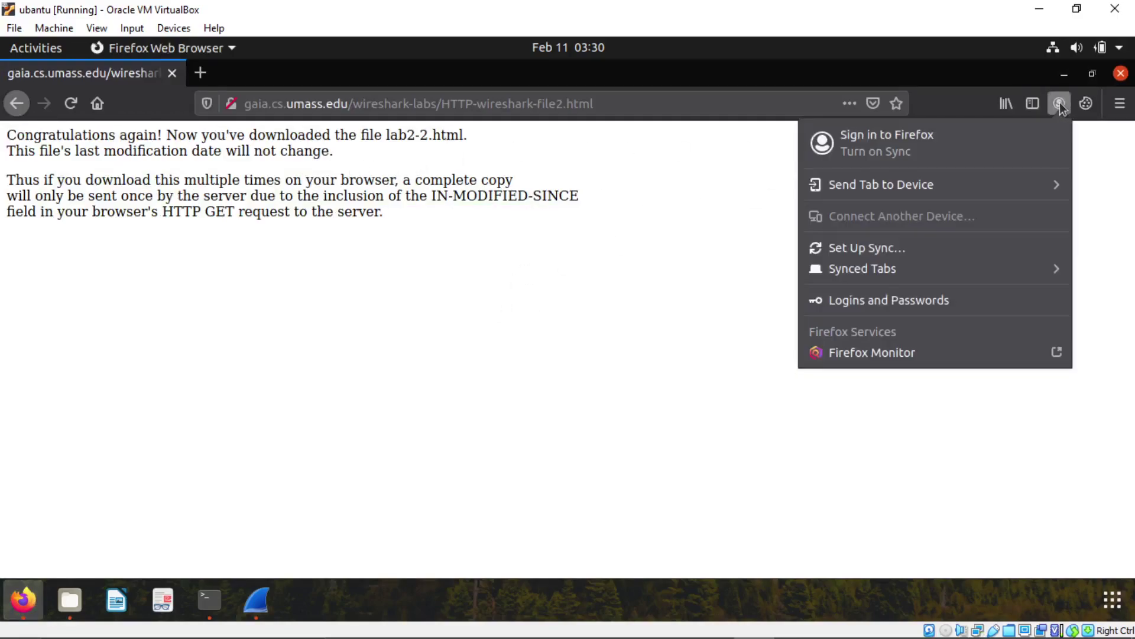
pyautogui.click(1061, 106)
pyautogui.click(1061, 105)
pyautogui.click(1062, 106)
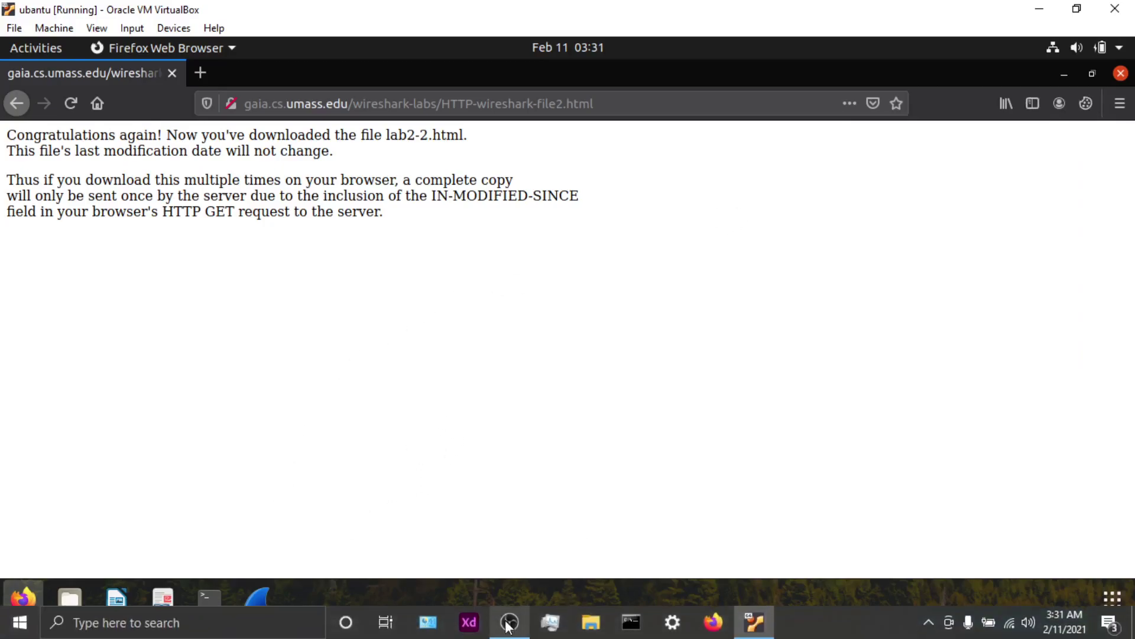
pyautogui.click(508, 621)
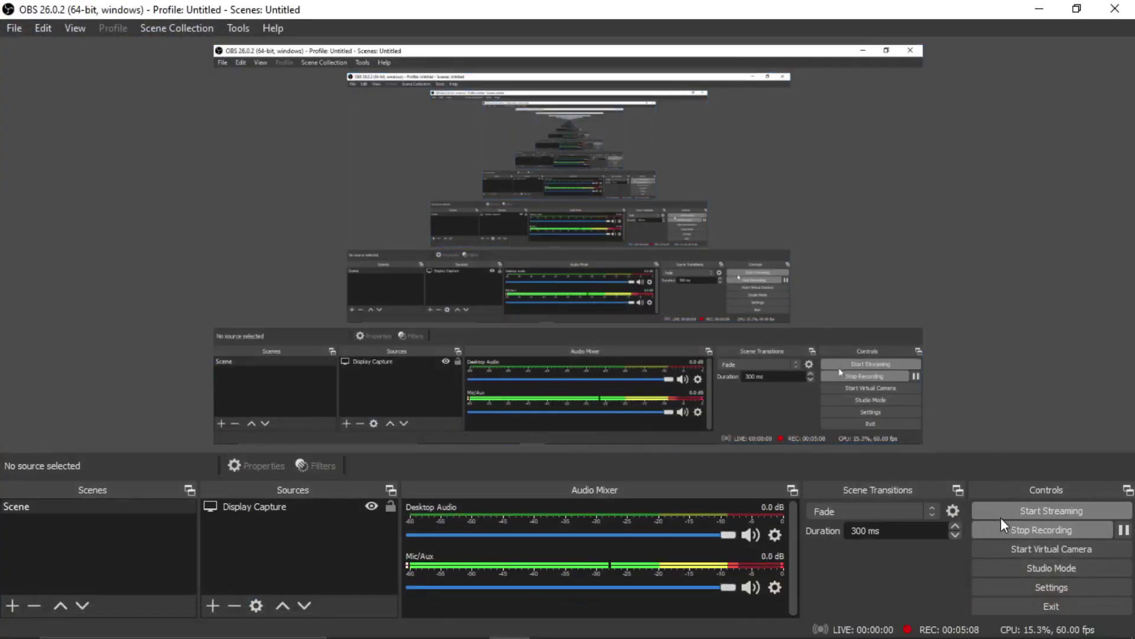